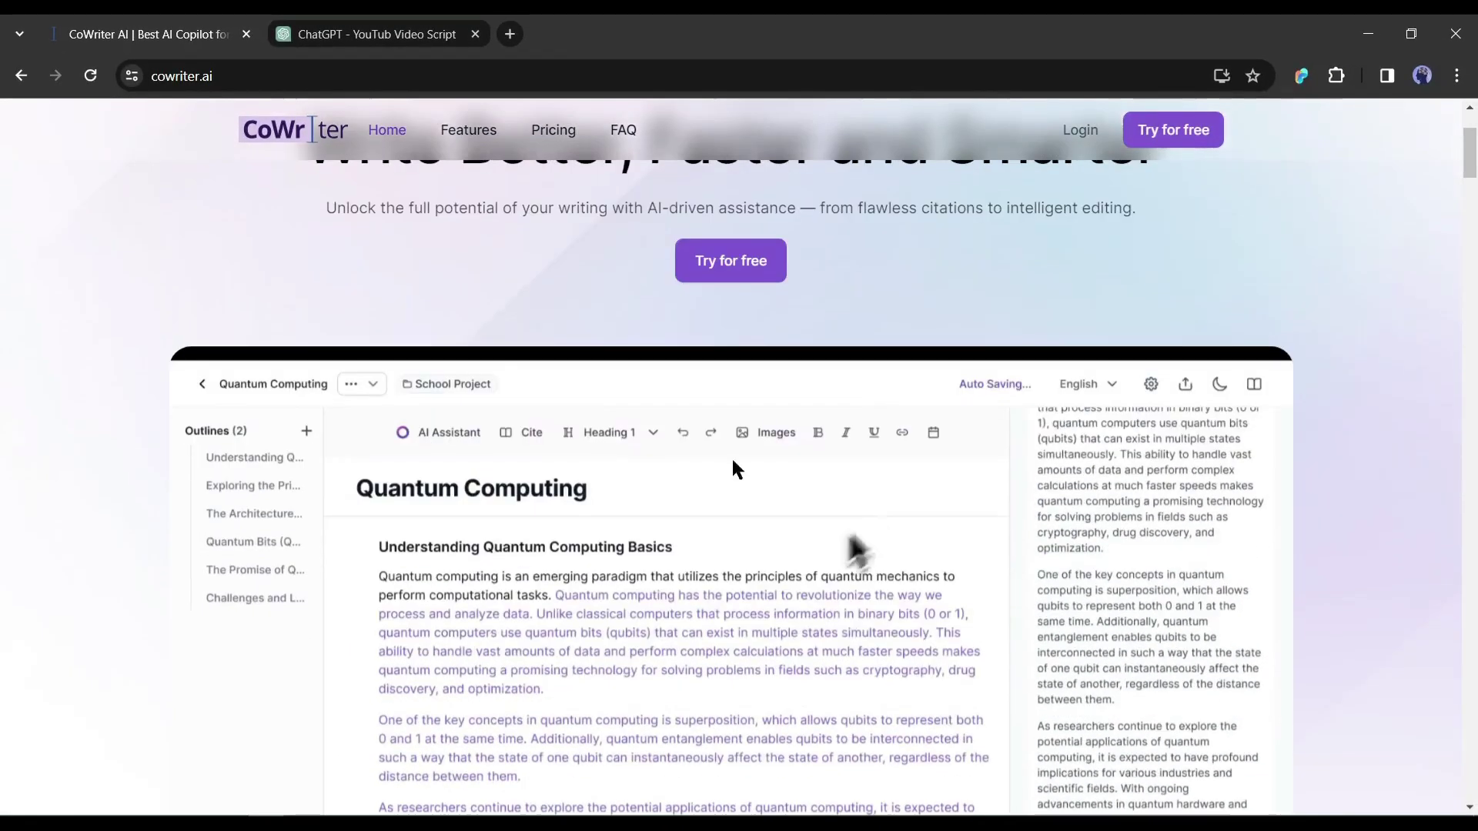
scroll(588, 537, "down", 3)
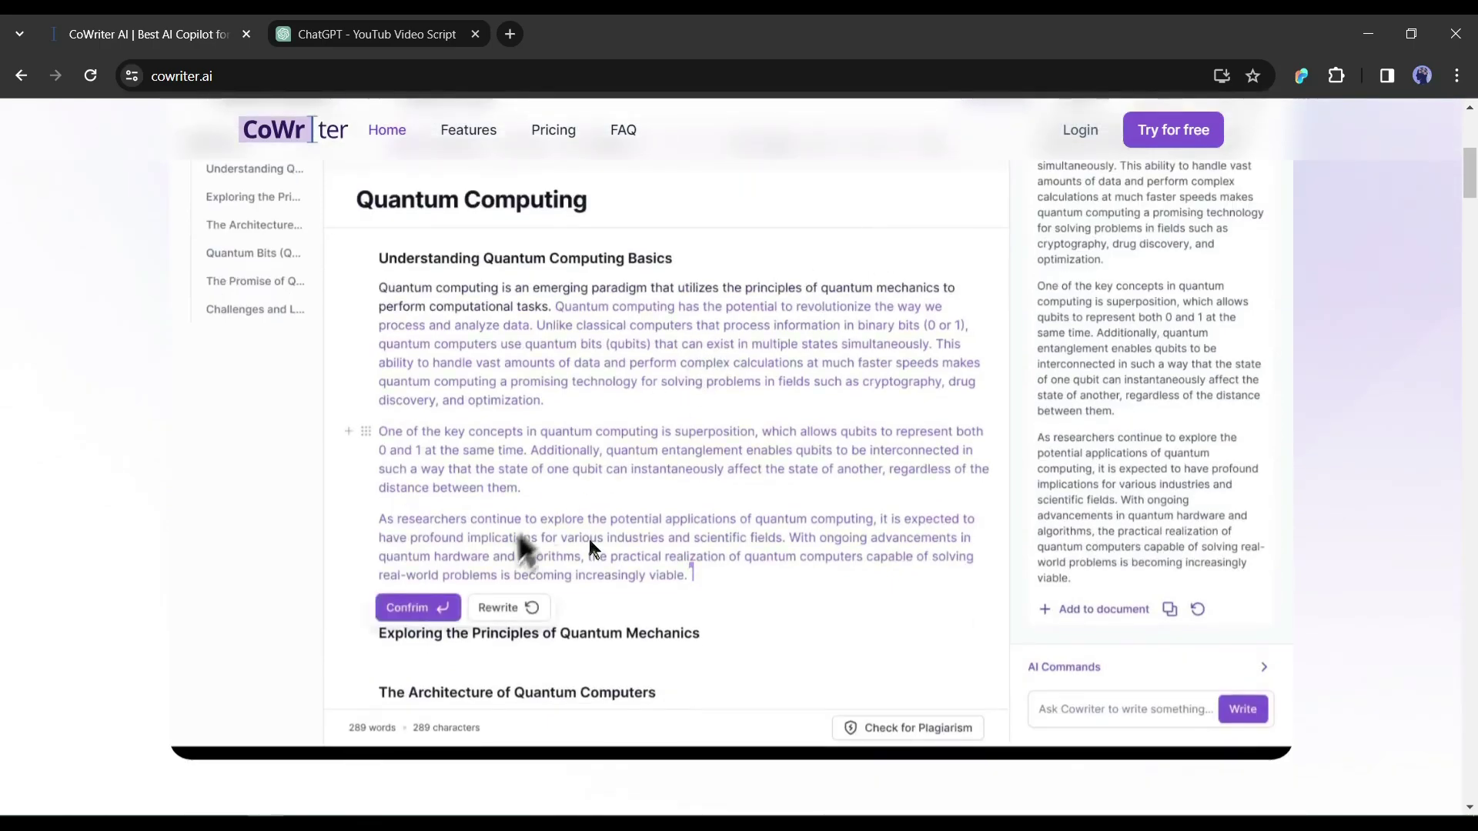
Step: Scroll down through the CoWriter home page's feature sections and AI writing demo
scroll(588, 538, "down", 15)
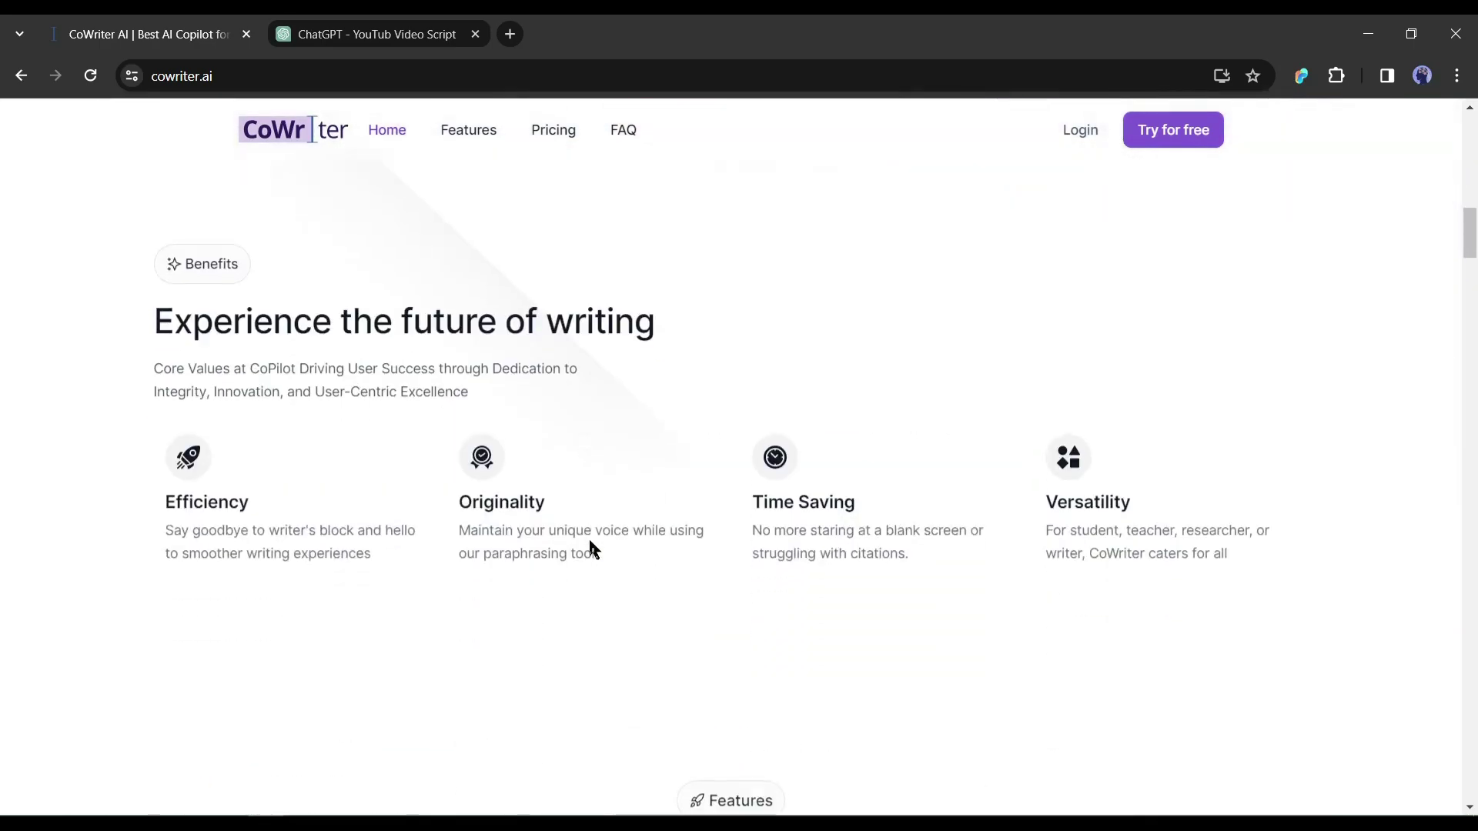
scroll(588, 537, "down", 12)
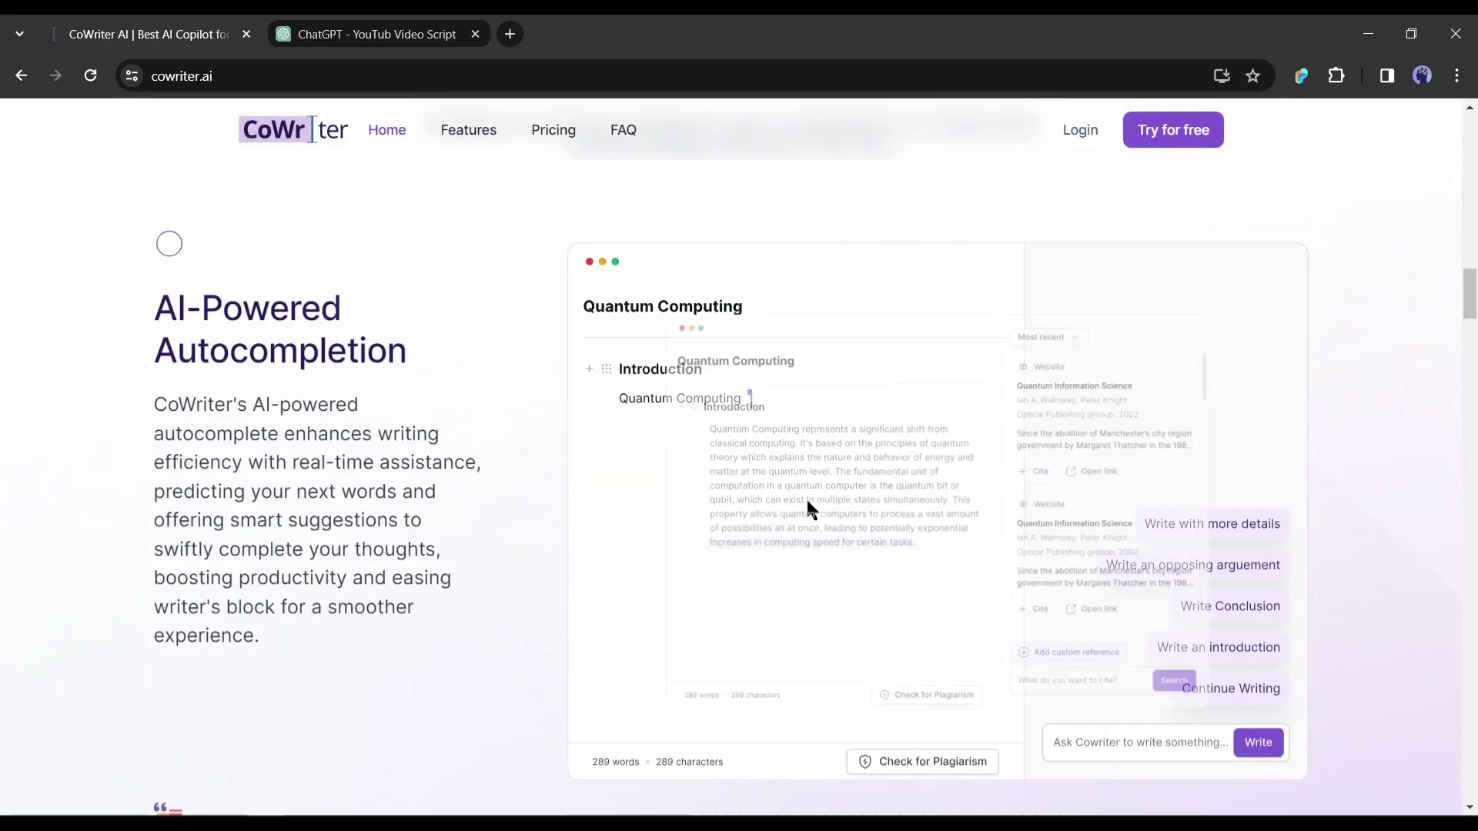
scroll(808, 502, "down", 15)
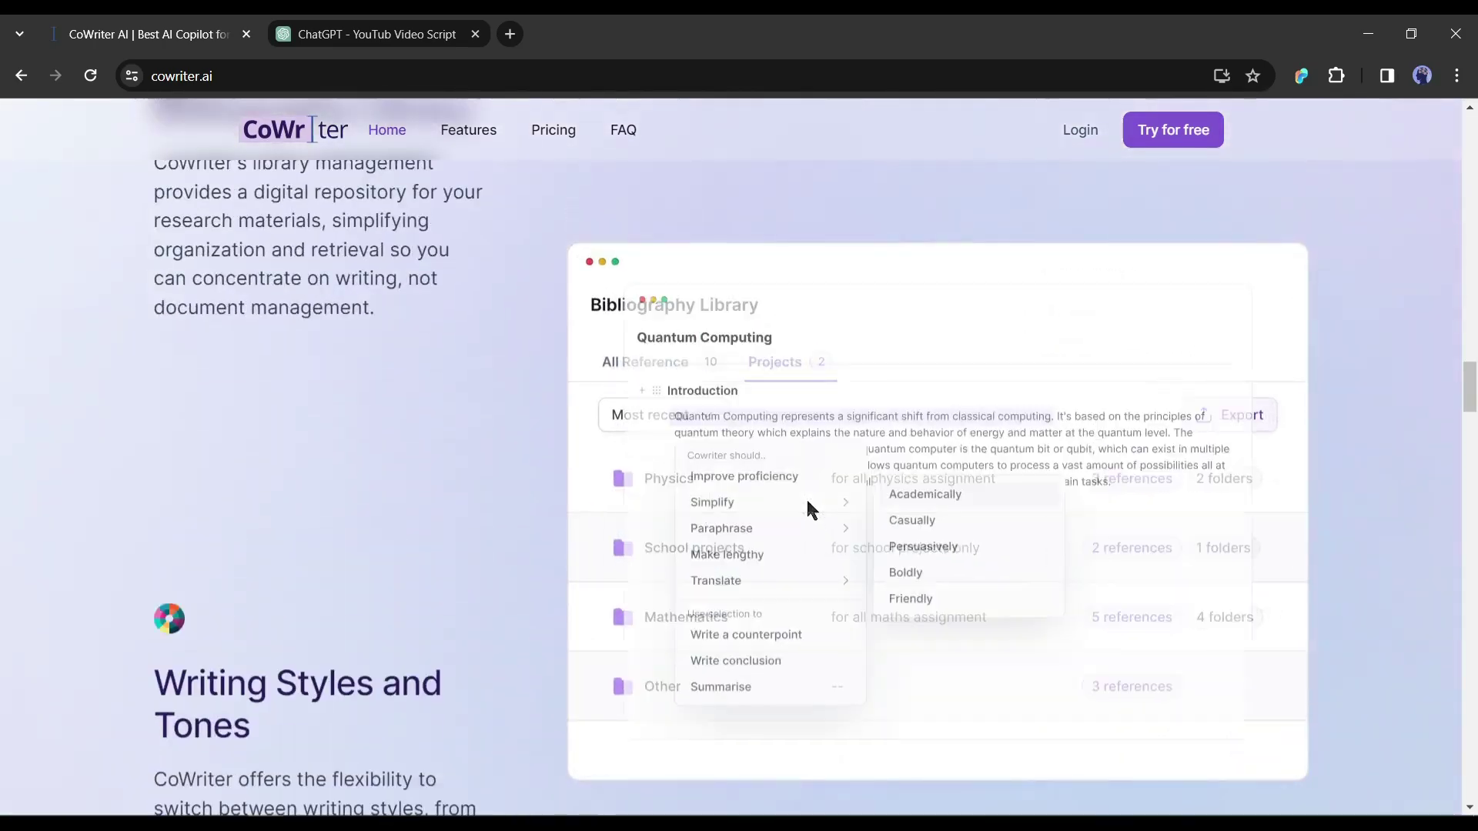
scroll(807, 502, "down", 15)
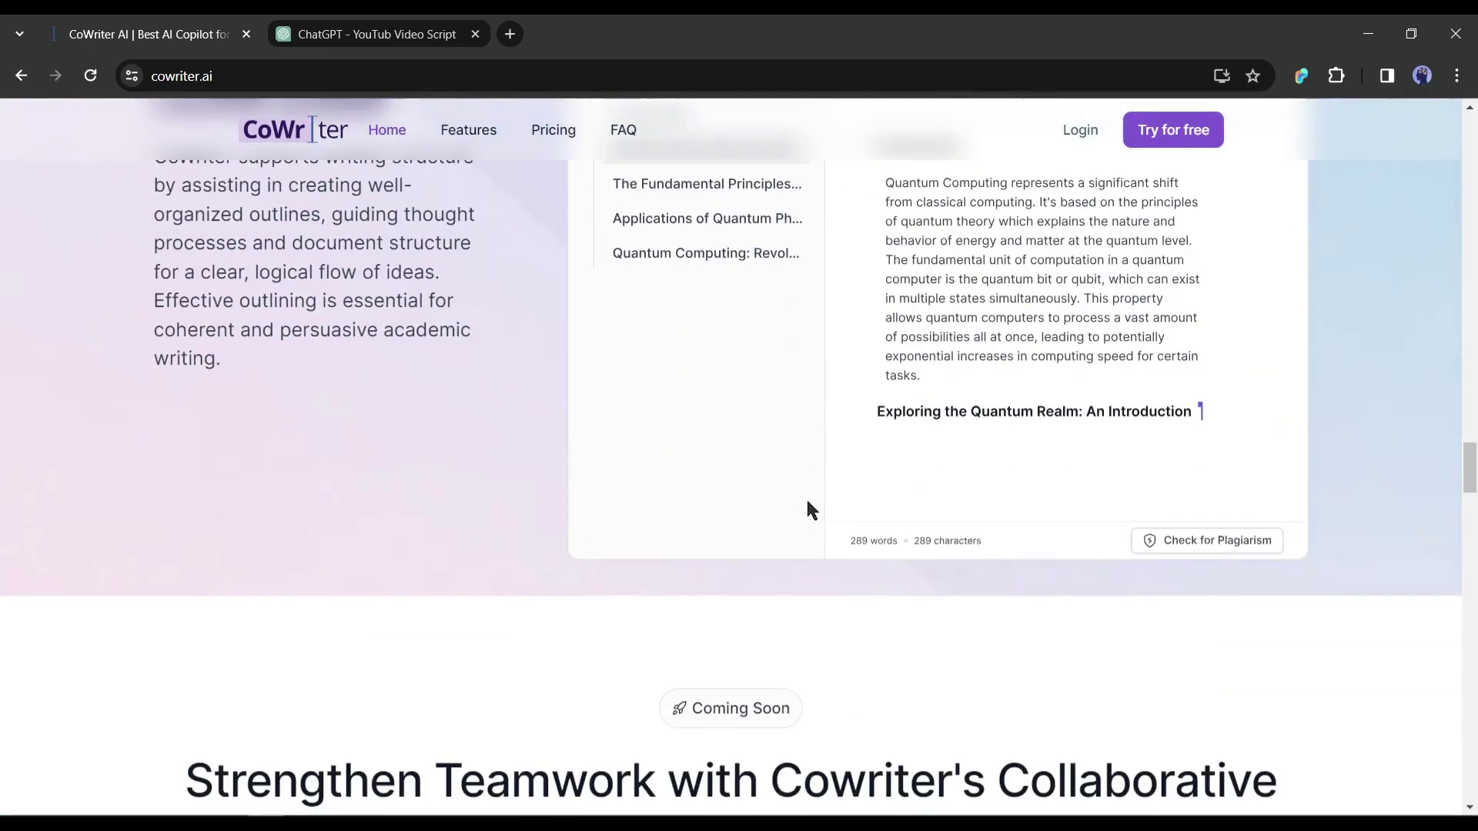
scroll(806, 498, "down", 8)
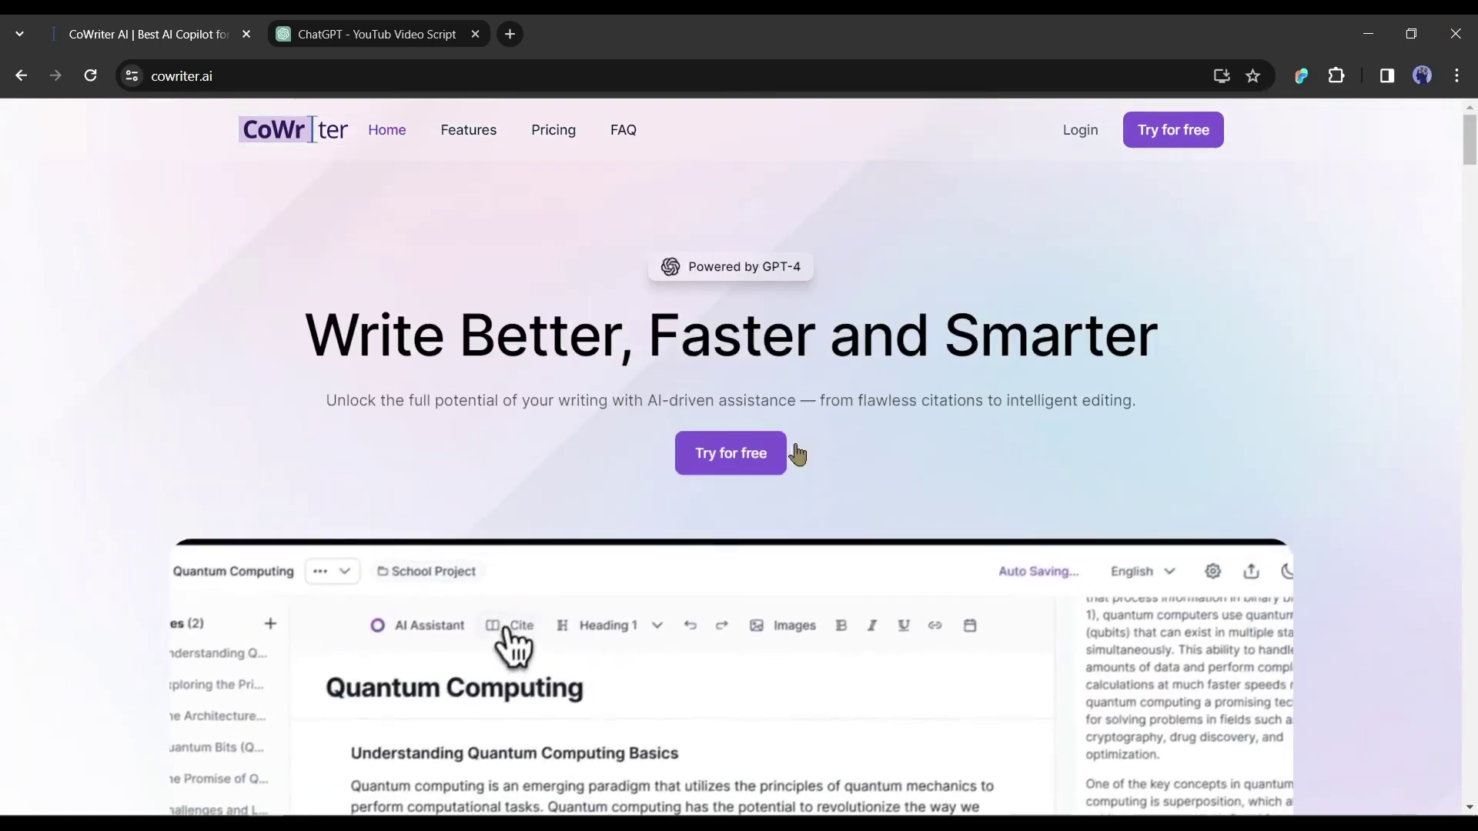
Step: Sign up and review the title and welcome text of the 'Get Started with Cowriter' guide
left_click(743, 457)
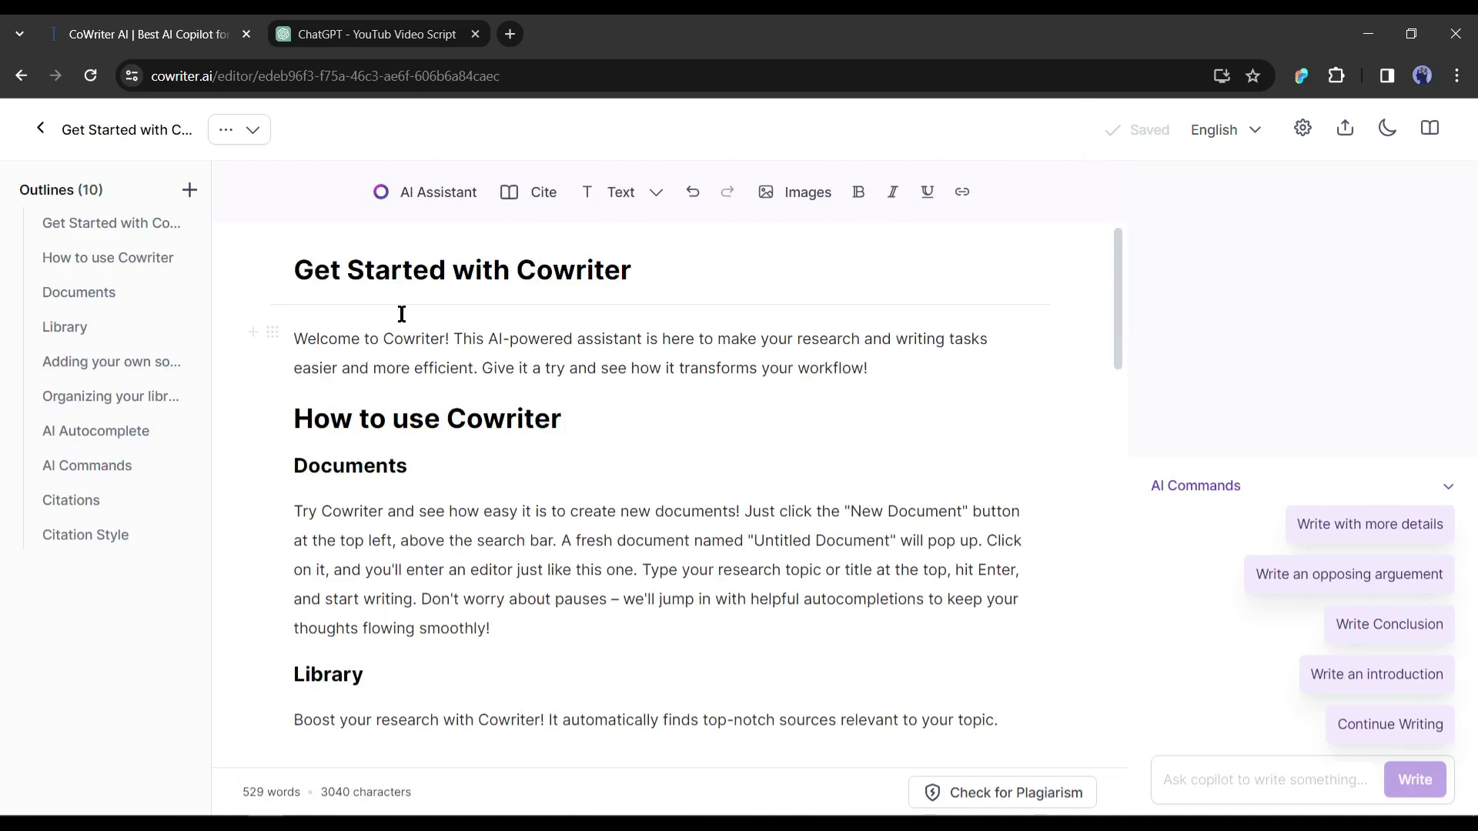
left_click_drag(289, 275, 333, 320)
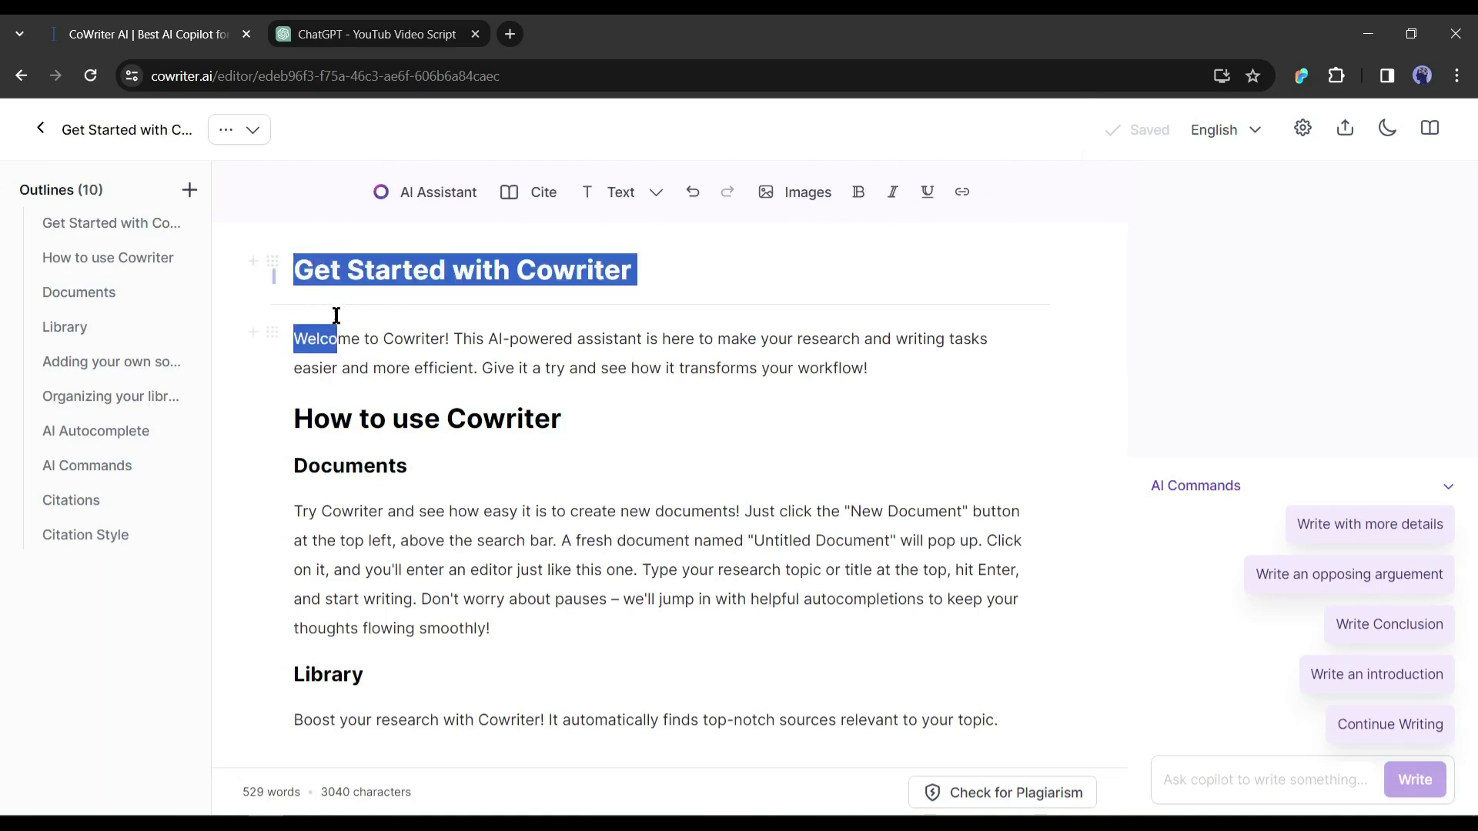
left_click(462, 339)
scroll(502, 428, "down", 3)
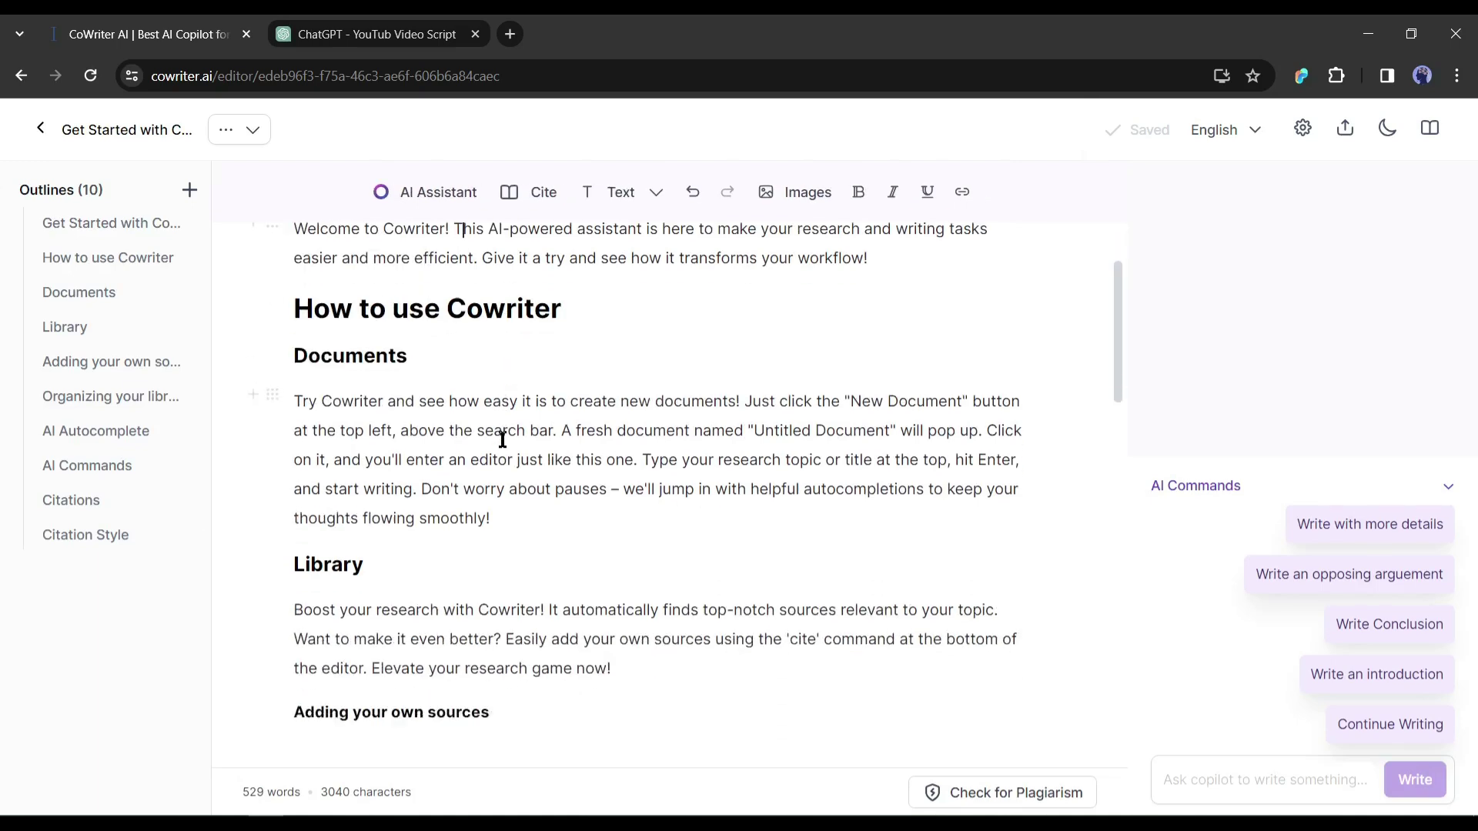
Step: Read through the guide's Documents and Library sections and the remaining content
left_click_drag(301, 321, 515, 461)
scroll(543, 463, "down", 3)
left_click(543, 463)
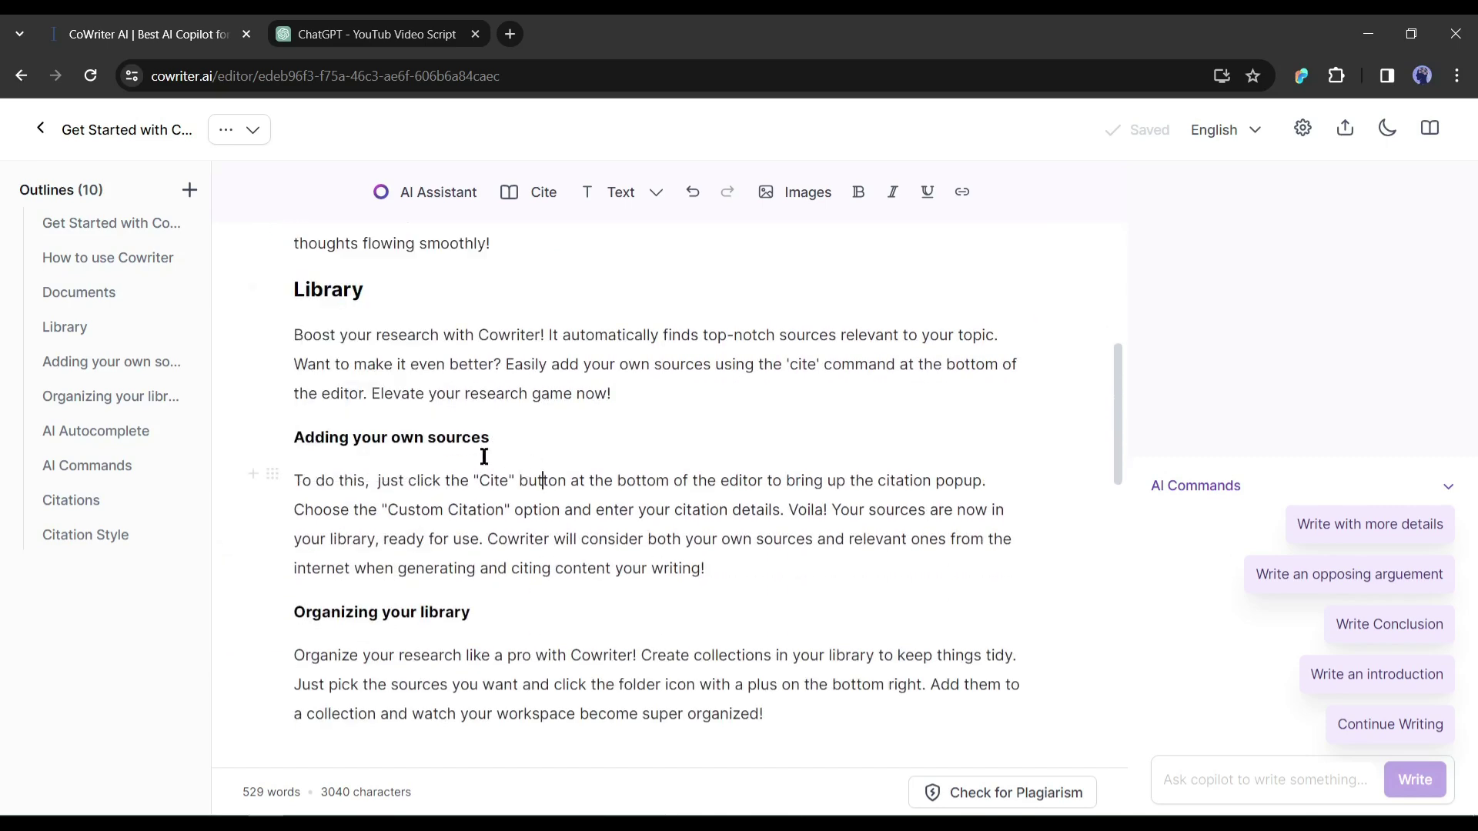
scroll(516, 529, "down", 1)
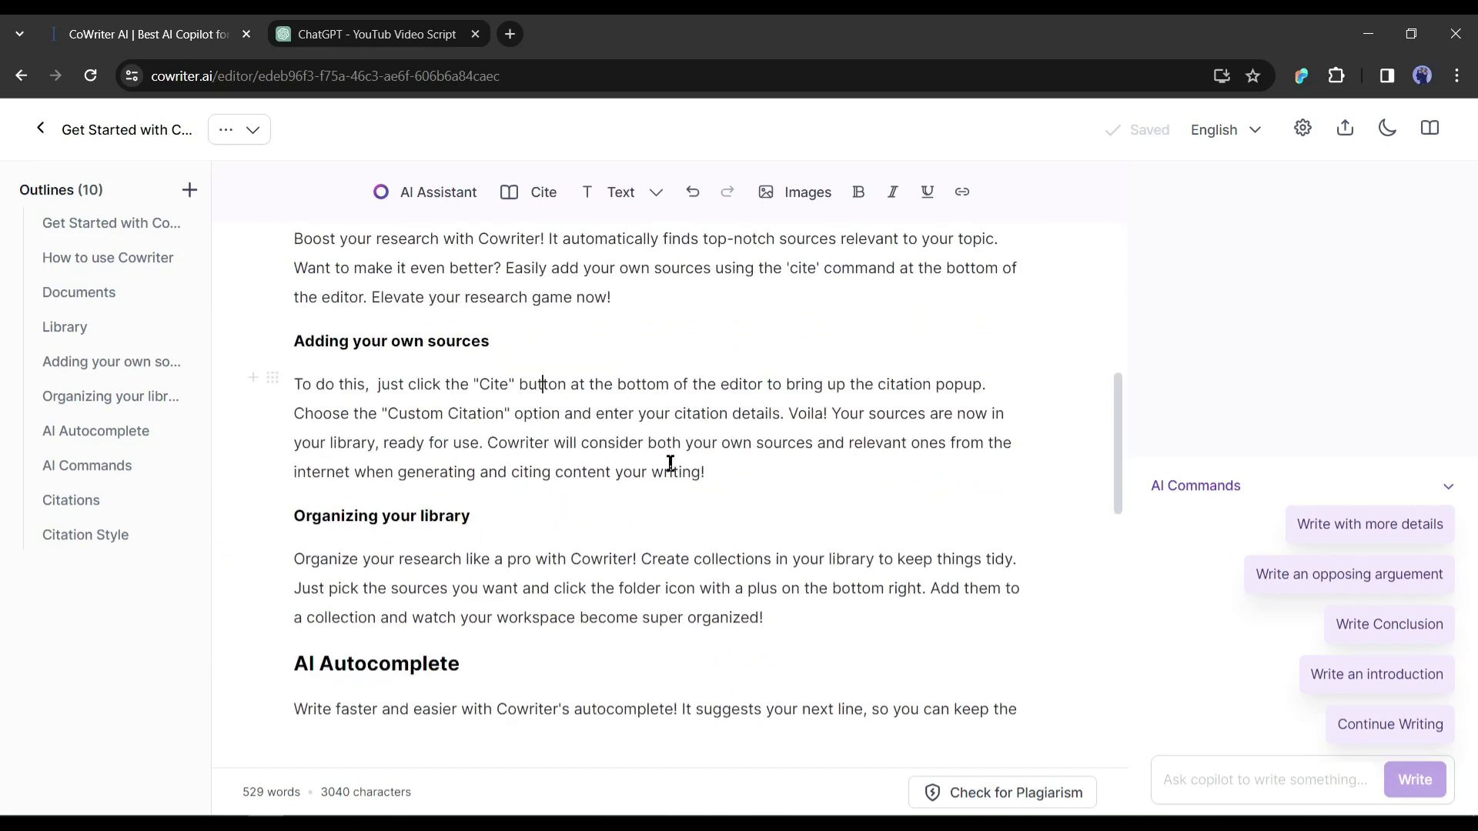
scroll(515, 452, "down", 1)
scroll(515, 452, "down", 1)
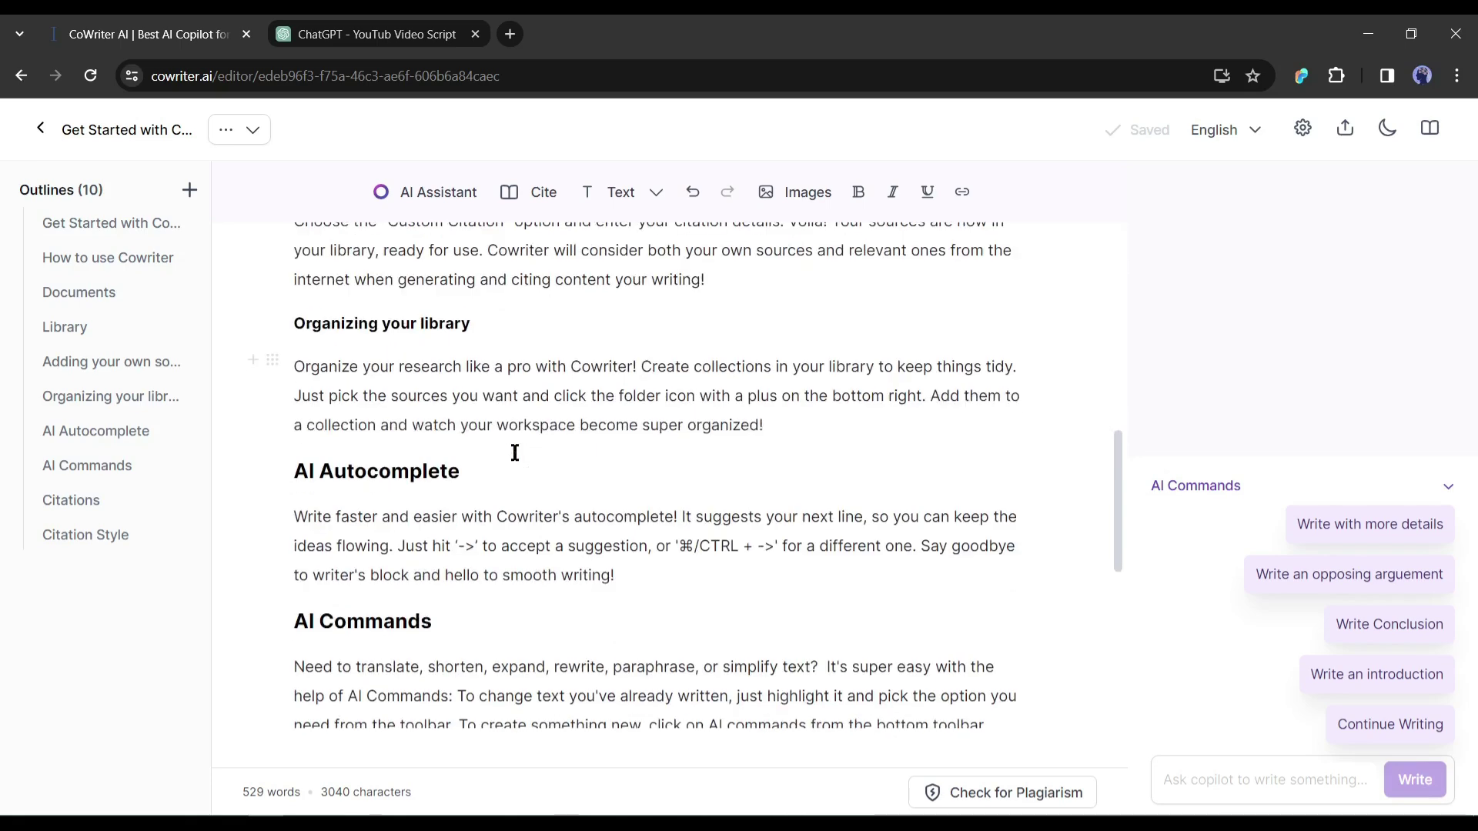
scroll(515, 453, "down", 5)
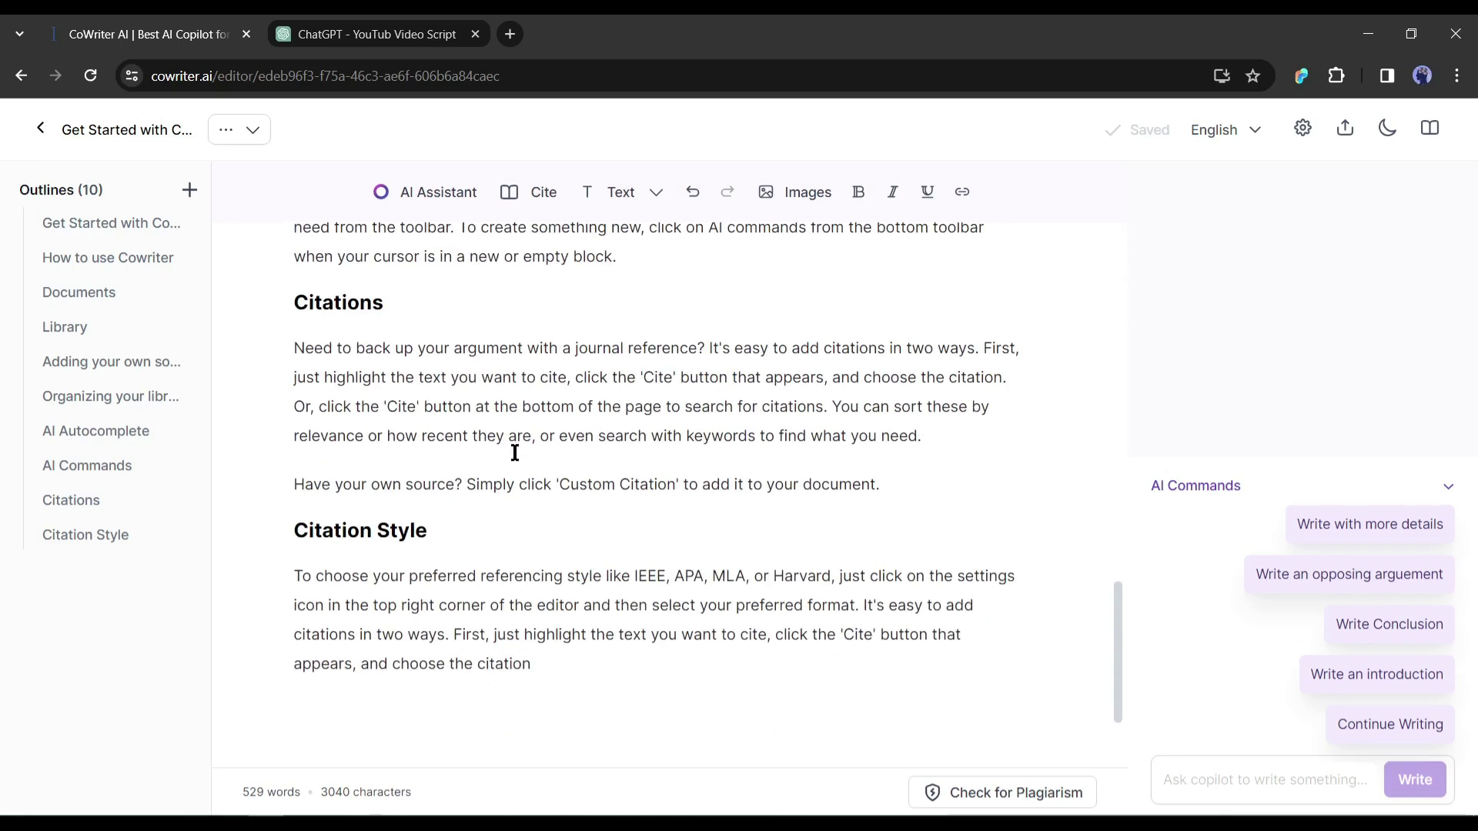
scroll(779, 545, "up", 15)
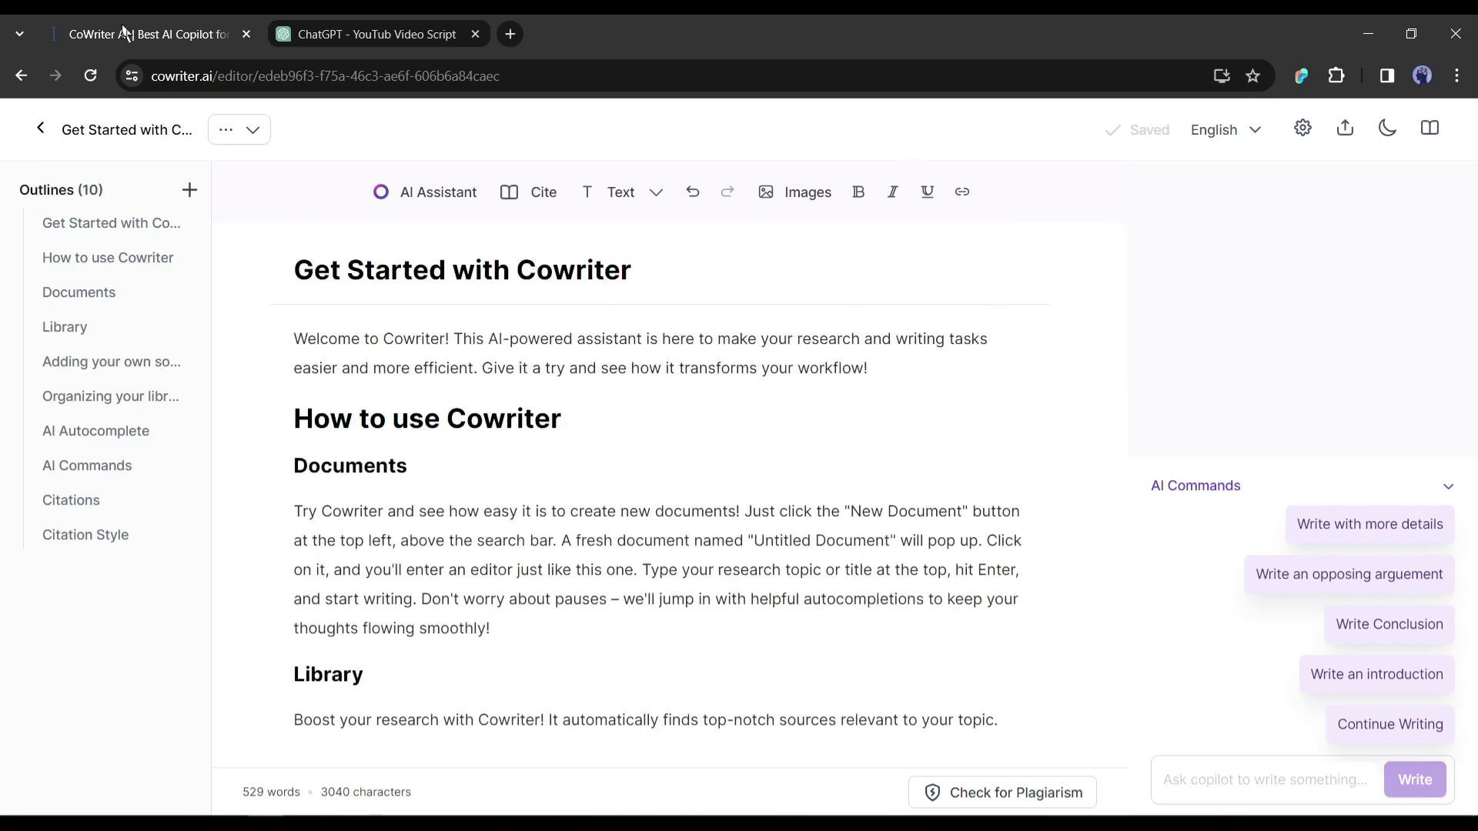
Step: Write a prompt for an informative blog post about how AI changed the content creation game
left_click(42, 131)
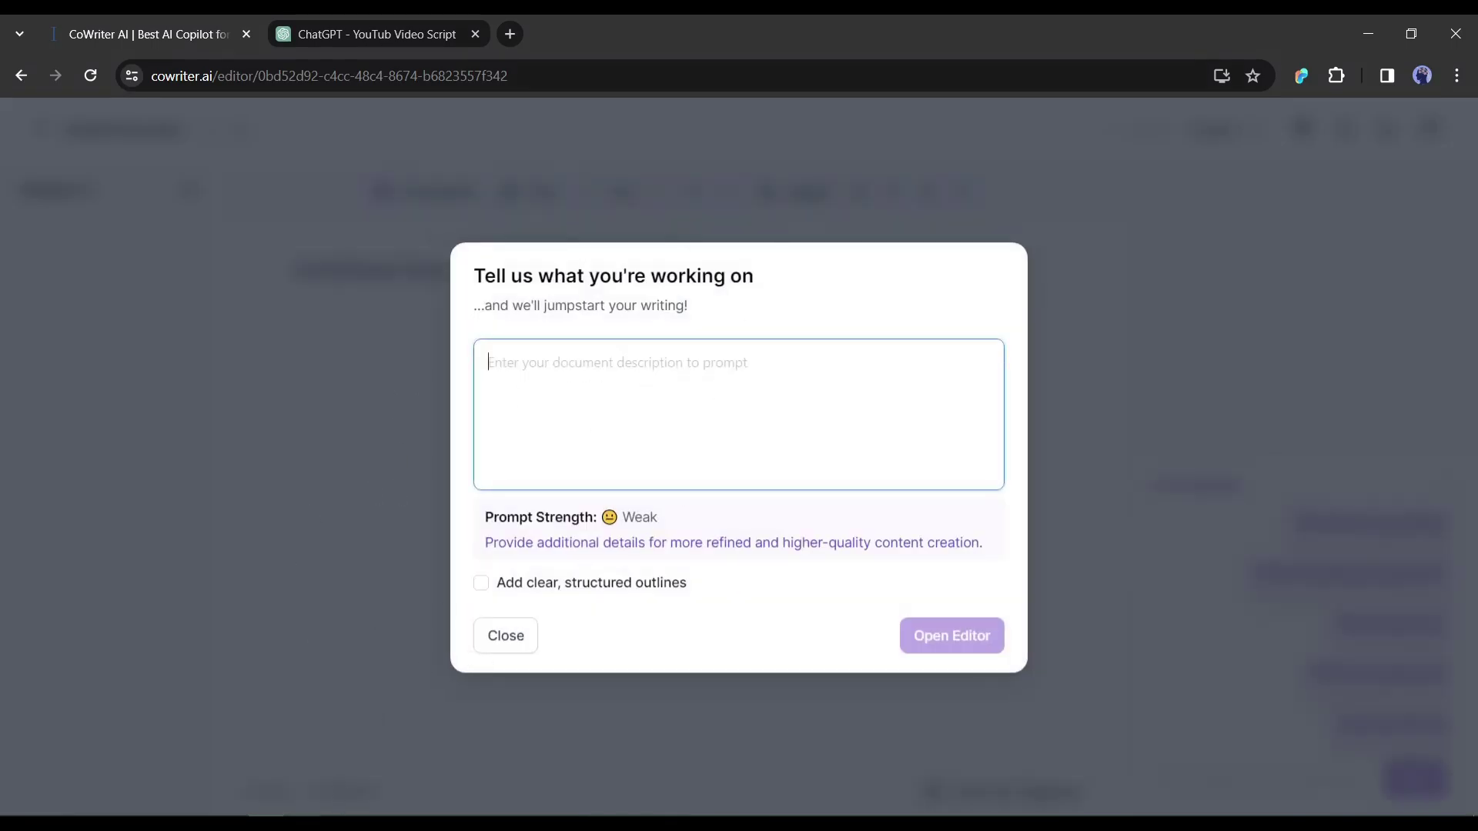
key("ctrl+v")
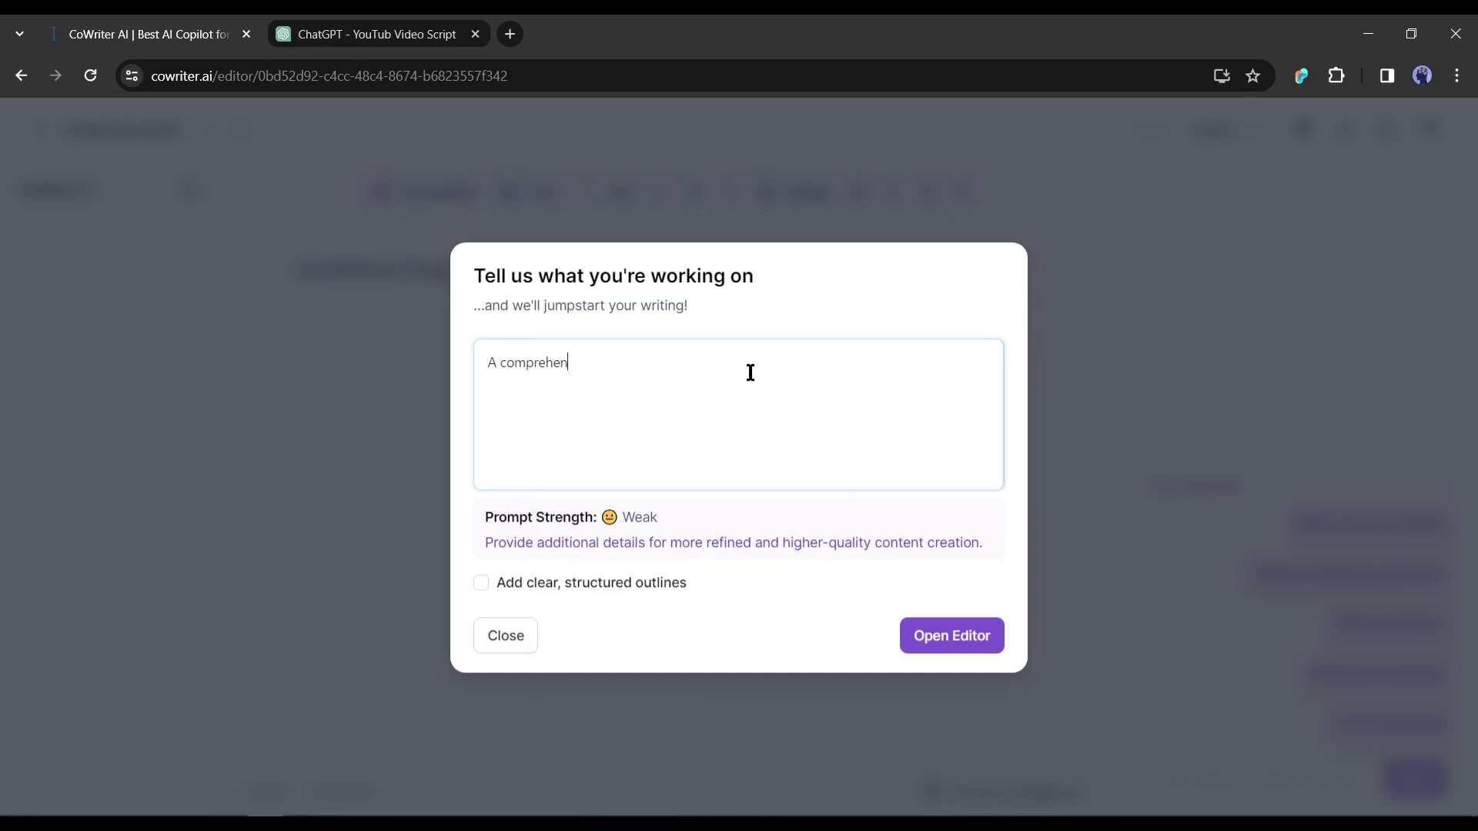
type("blog post about ")
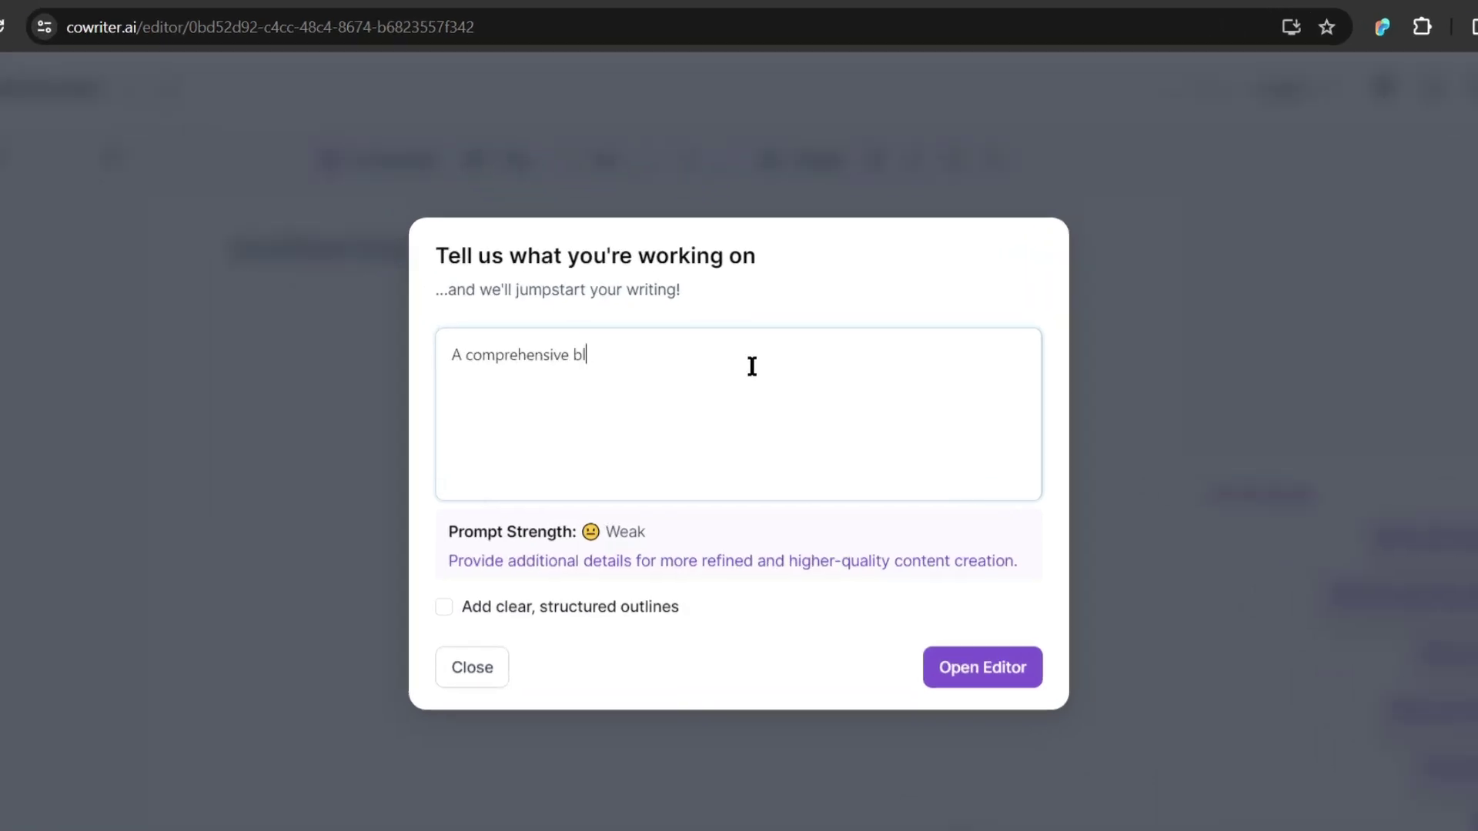
type(", How AI chan")
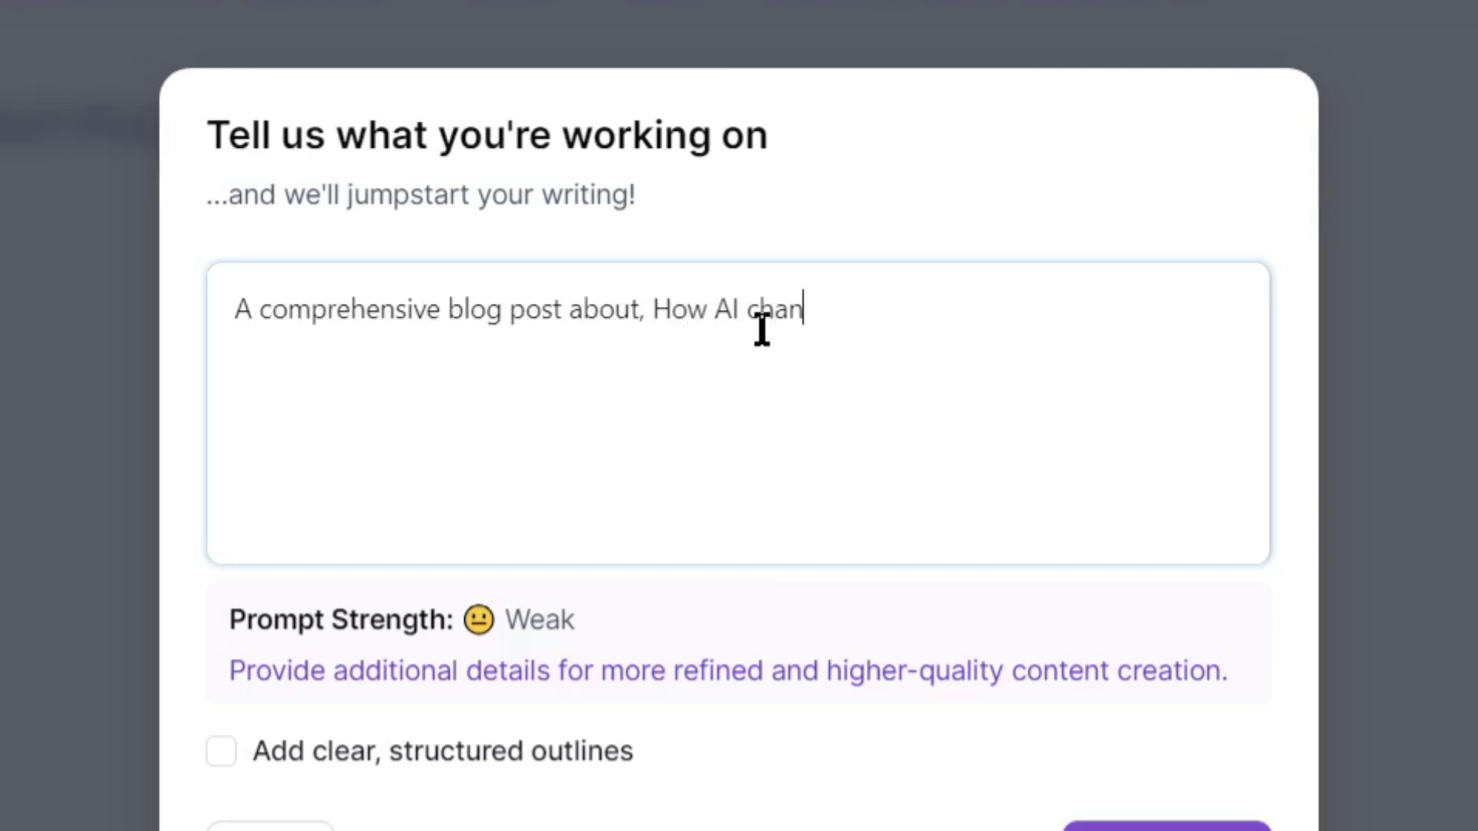
type("ged the content creation ")
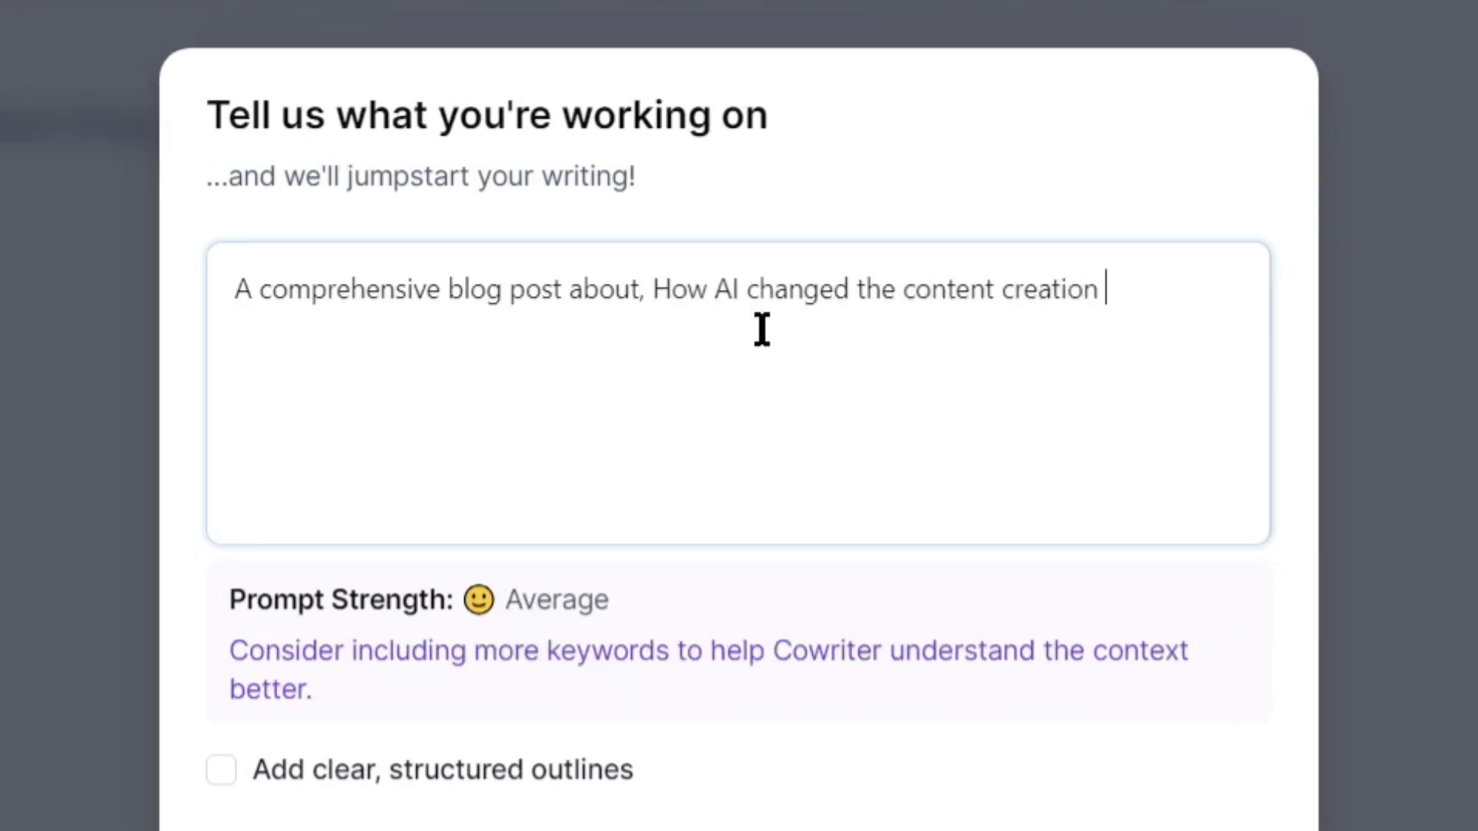
type("game. Keep the tone inf")
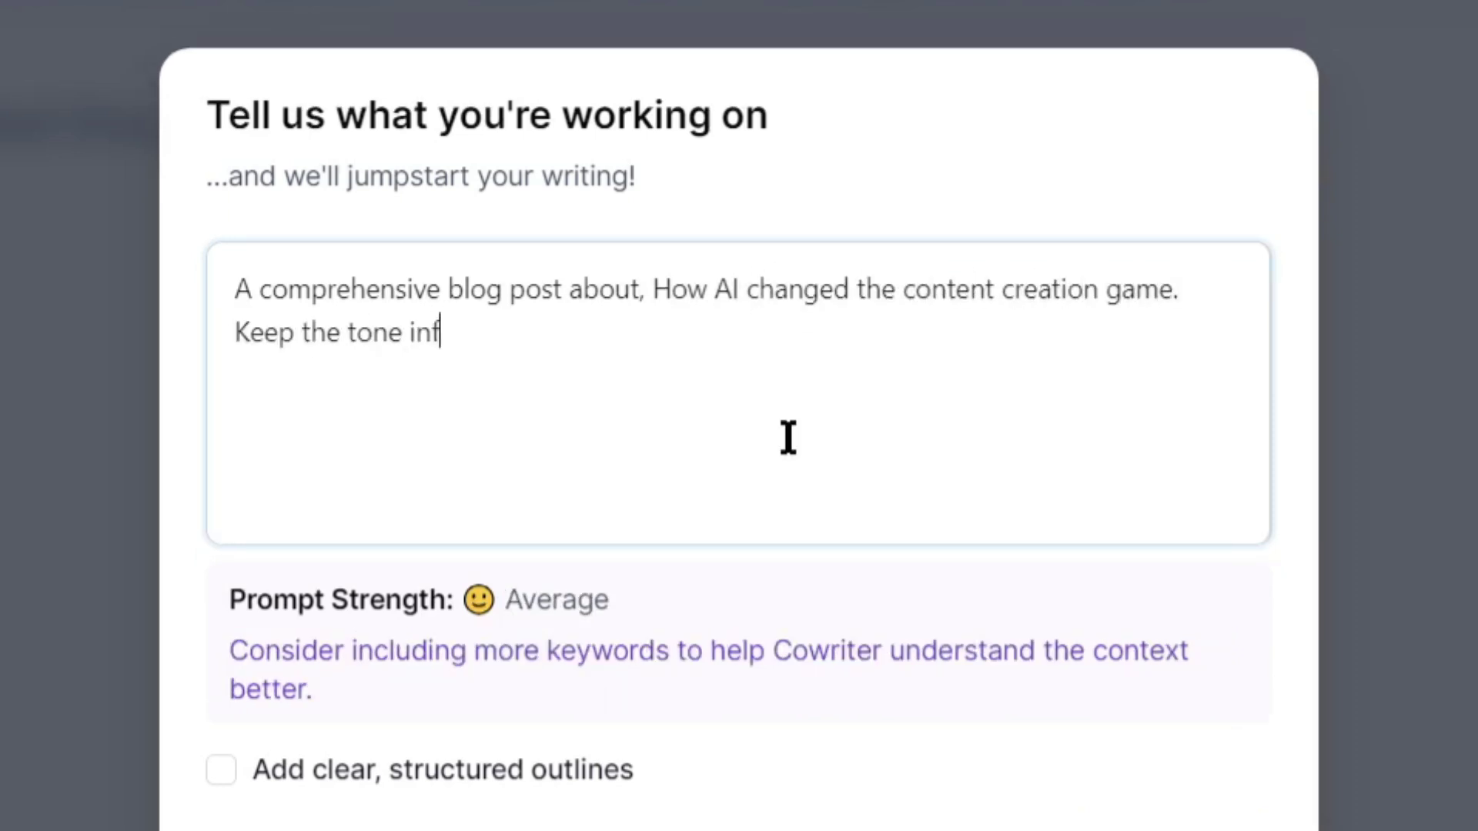
type("ormative ")
type(" write the art")
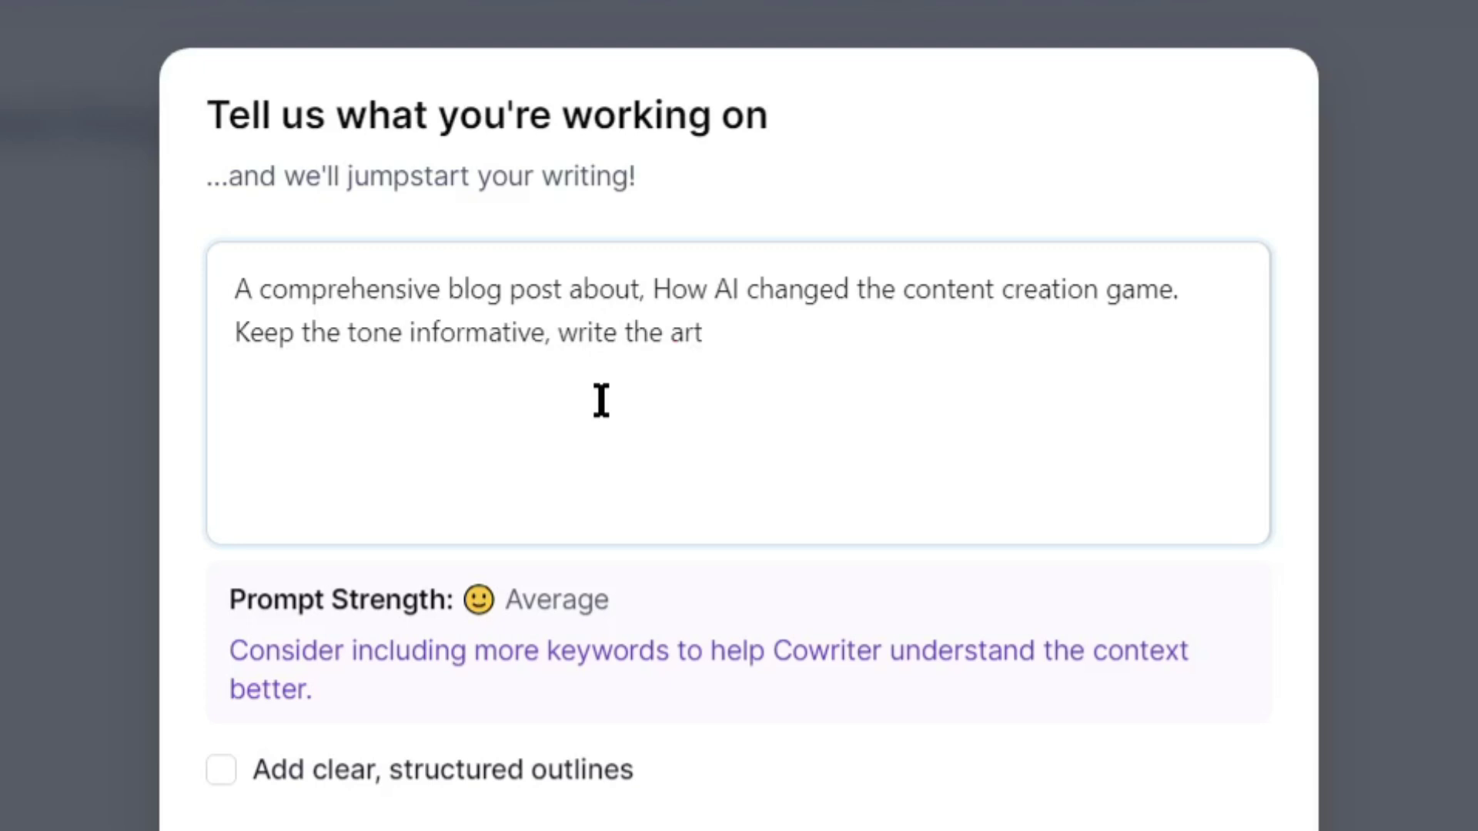
type("icle in English language with US")
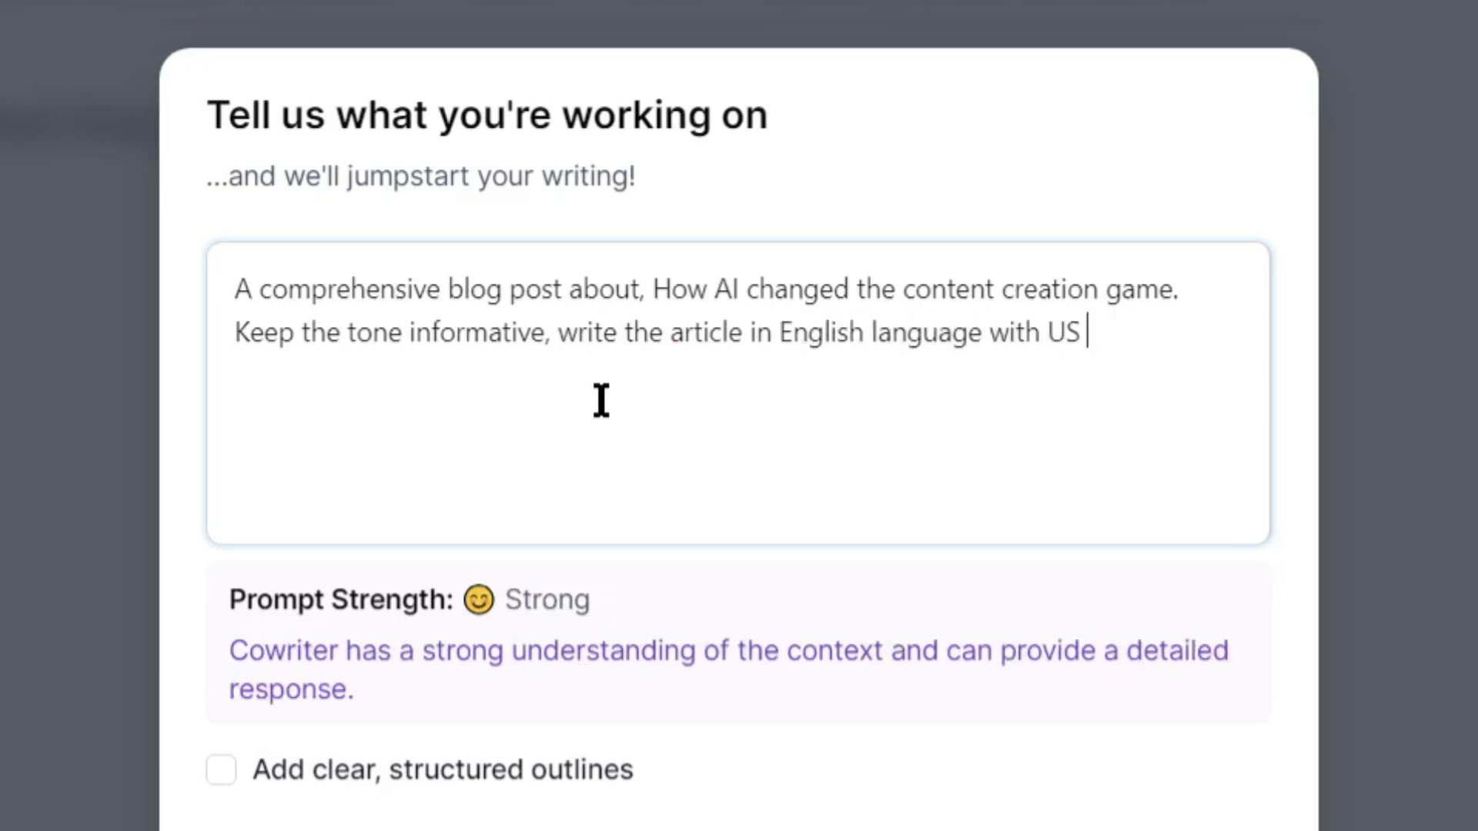
type(" accents.  The size of the article")
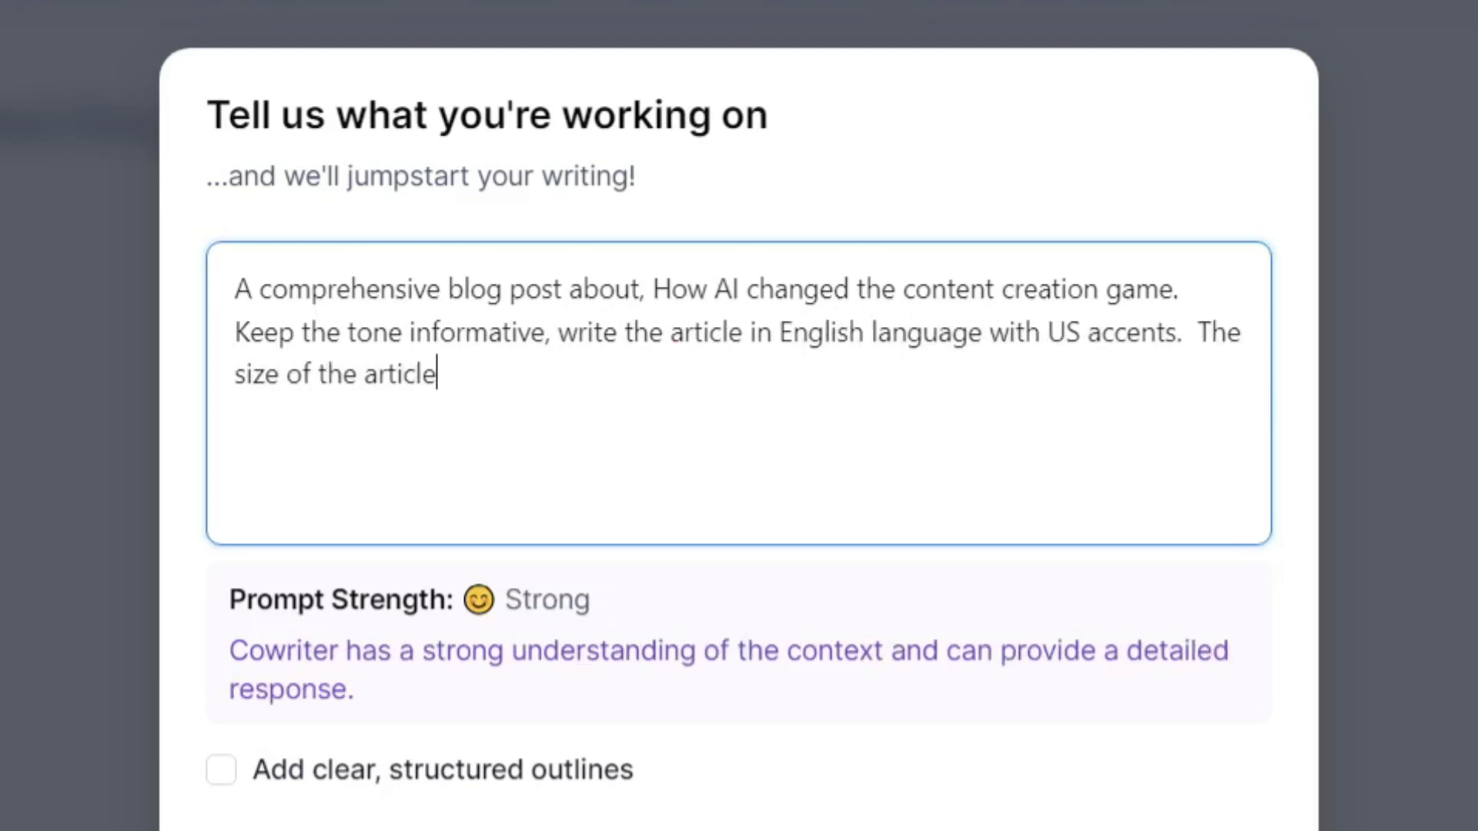
type(" should be around 1200 word")
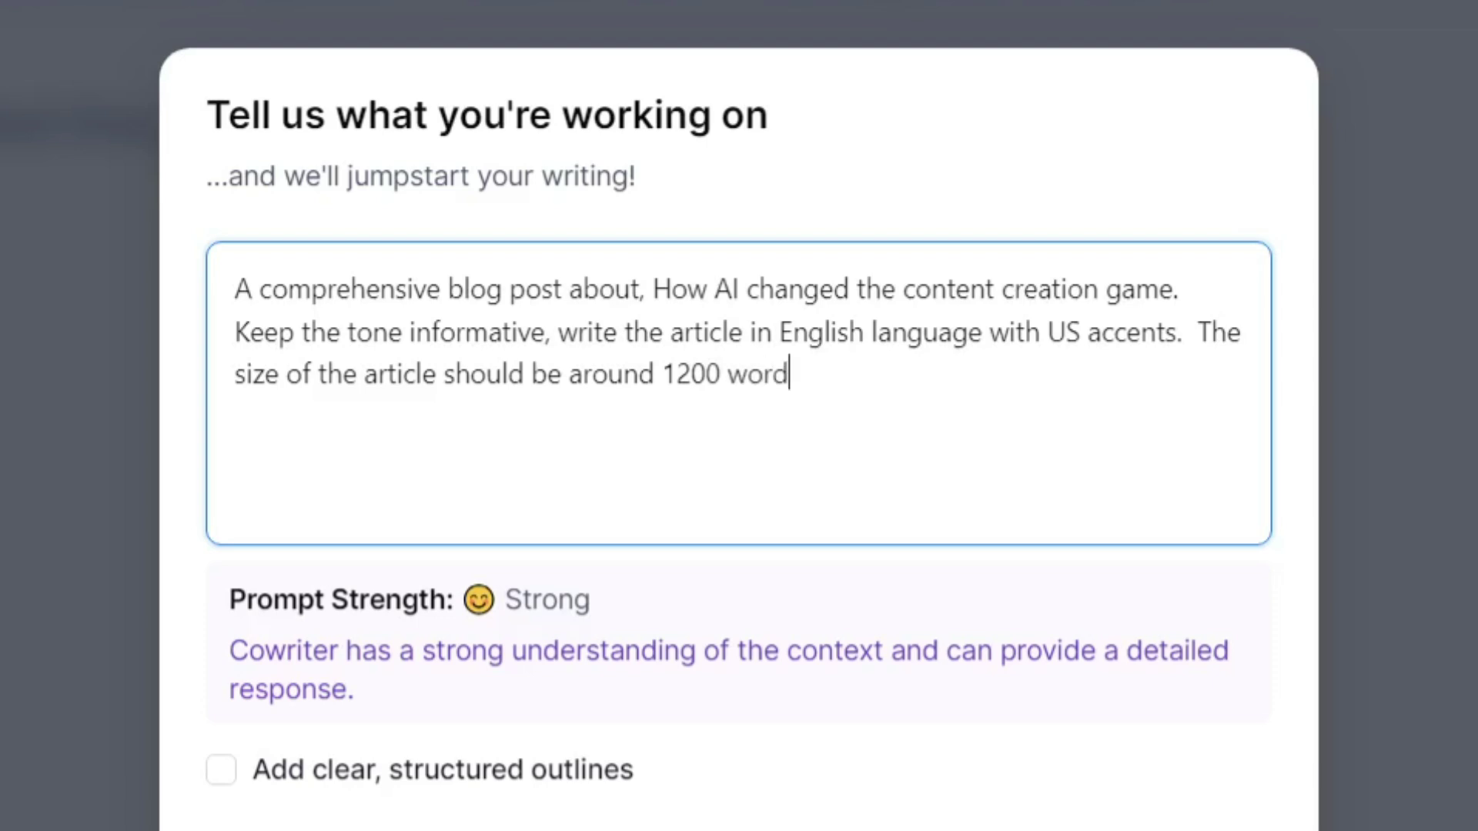
type("s. Add FAQ at the end")
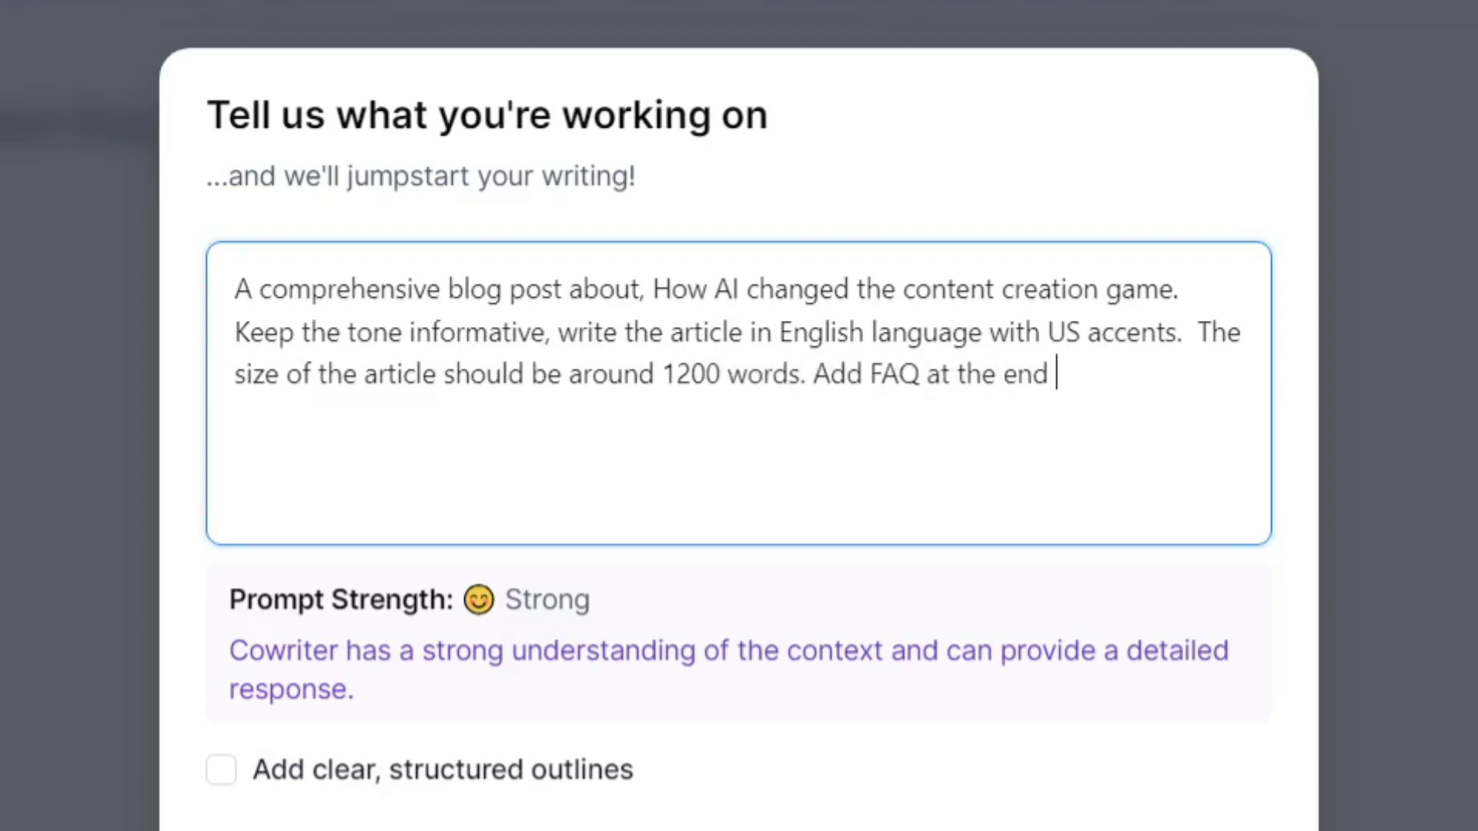
type(" of the article")
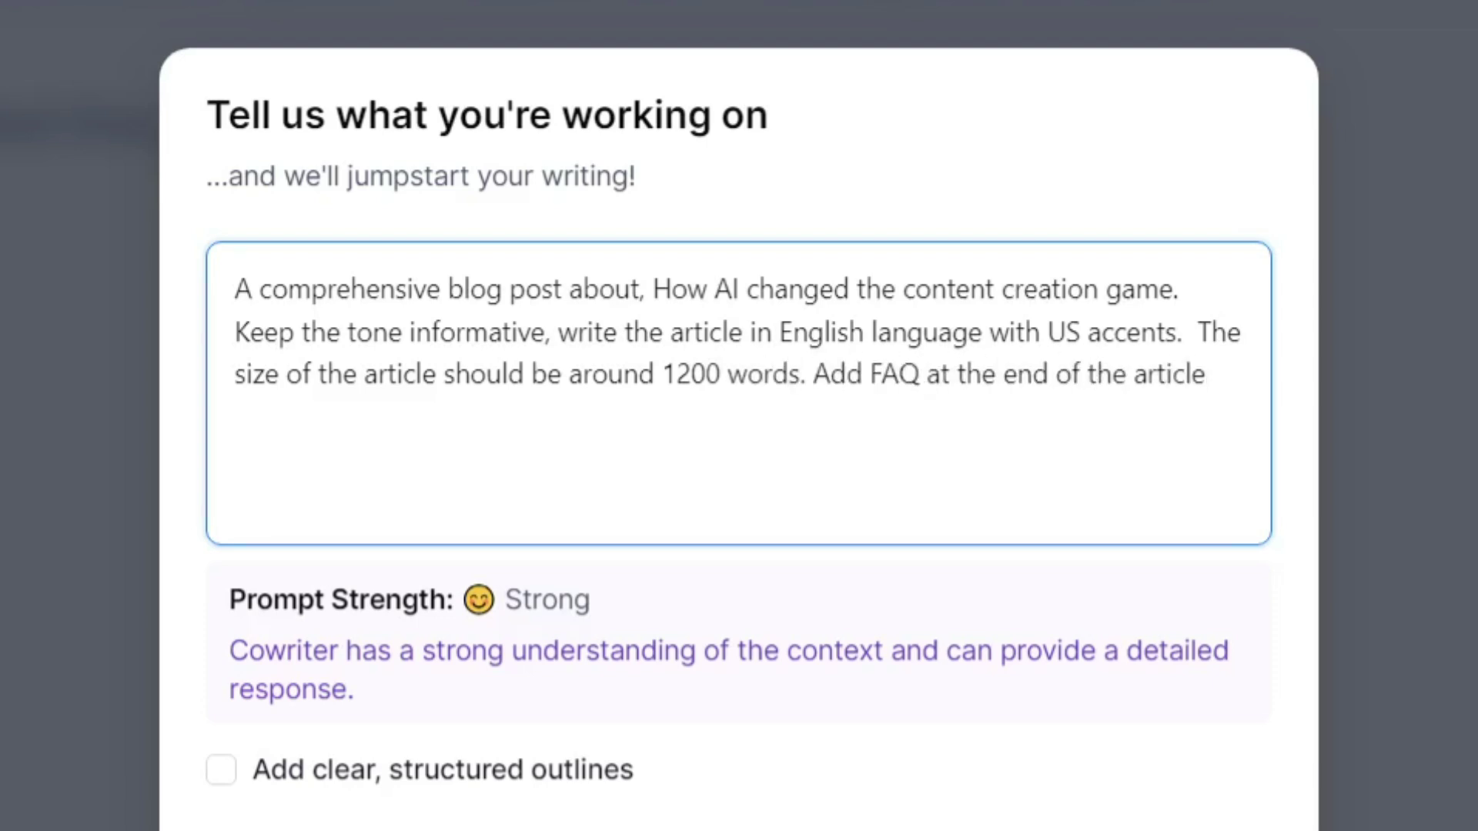
Step: Check the prompt's strength rating, topic, informative tone, US English and 1200-word requirements
left_click(816, 631)
left_click_drag(234, 600, 584, 601)
left_click(548, 601)
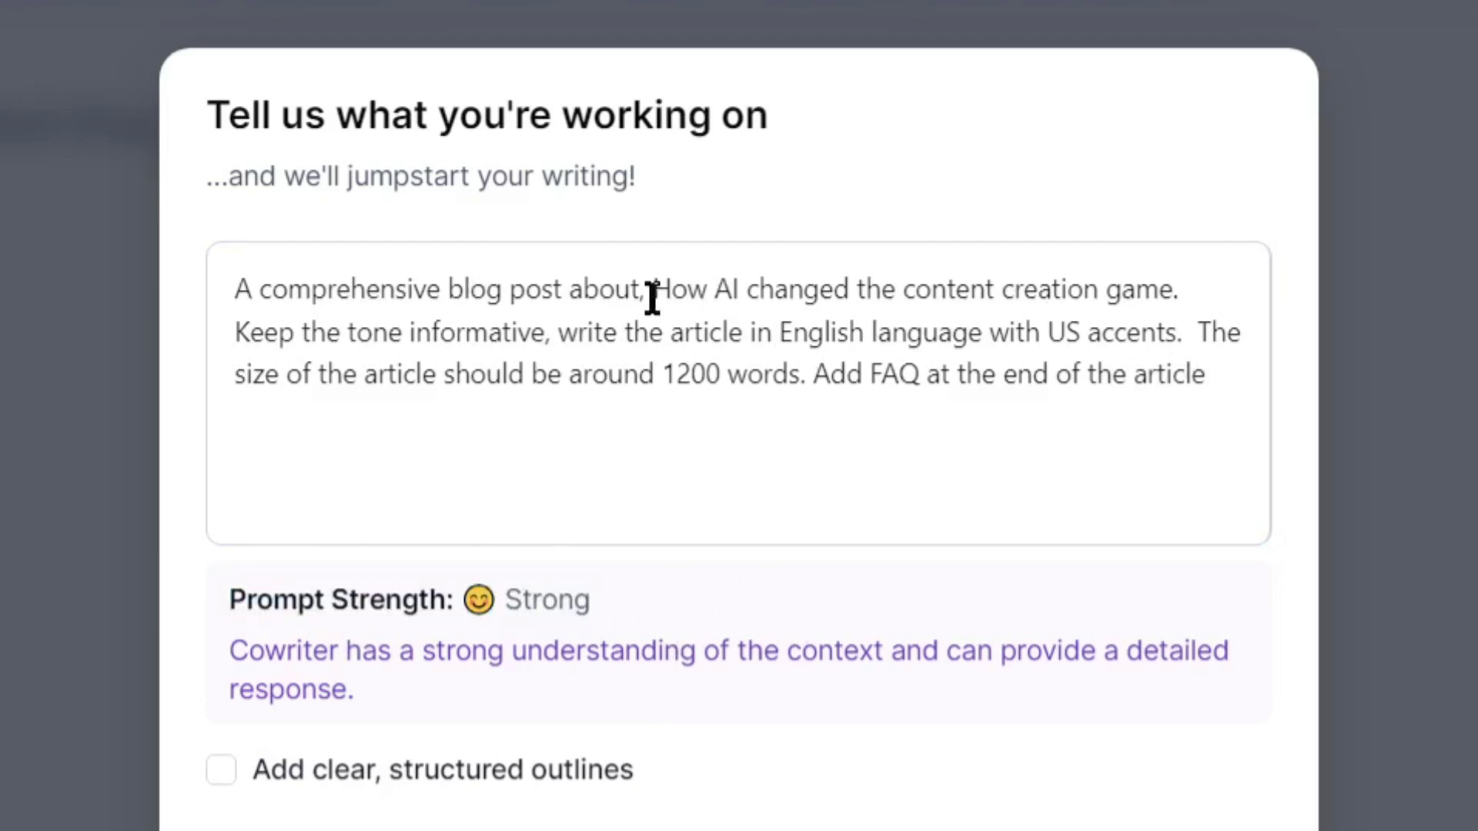
left_click_drag(651, 296, 1225, 304)
left_click(1226, 304)
left_click_drag(347, 332, 548, 332)
left_click_drag(779, 332, 1181, 331)
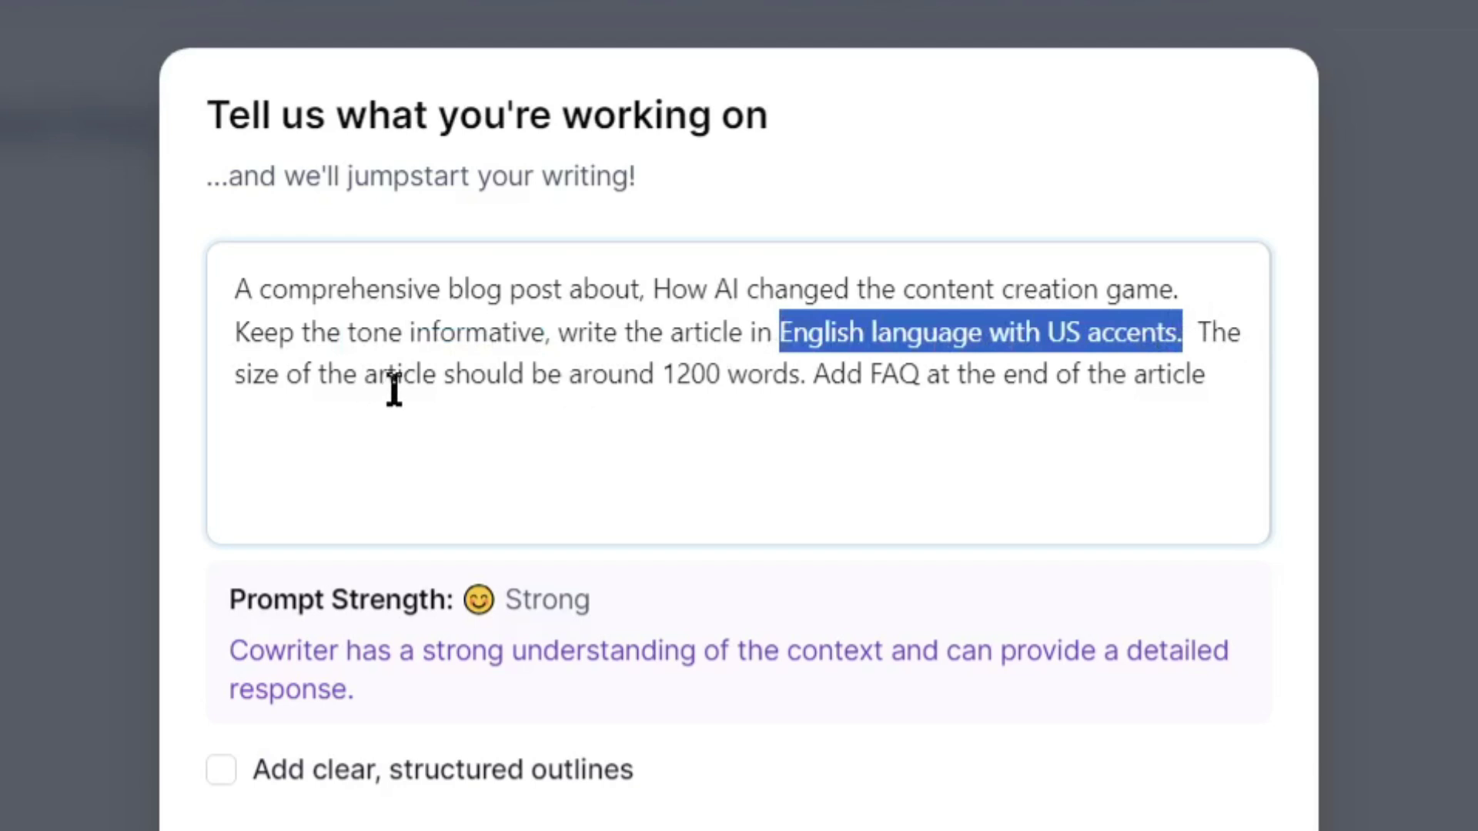
left_click_drag(394, 389, 1198, 376)
left_click(1005, 502)
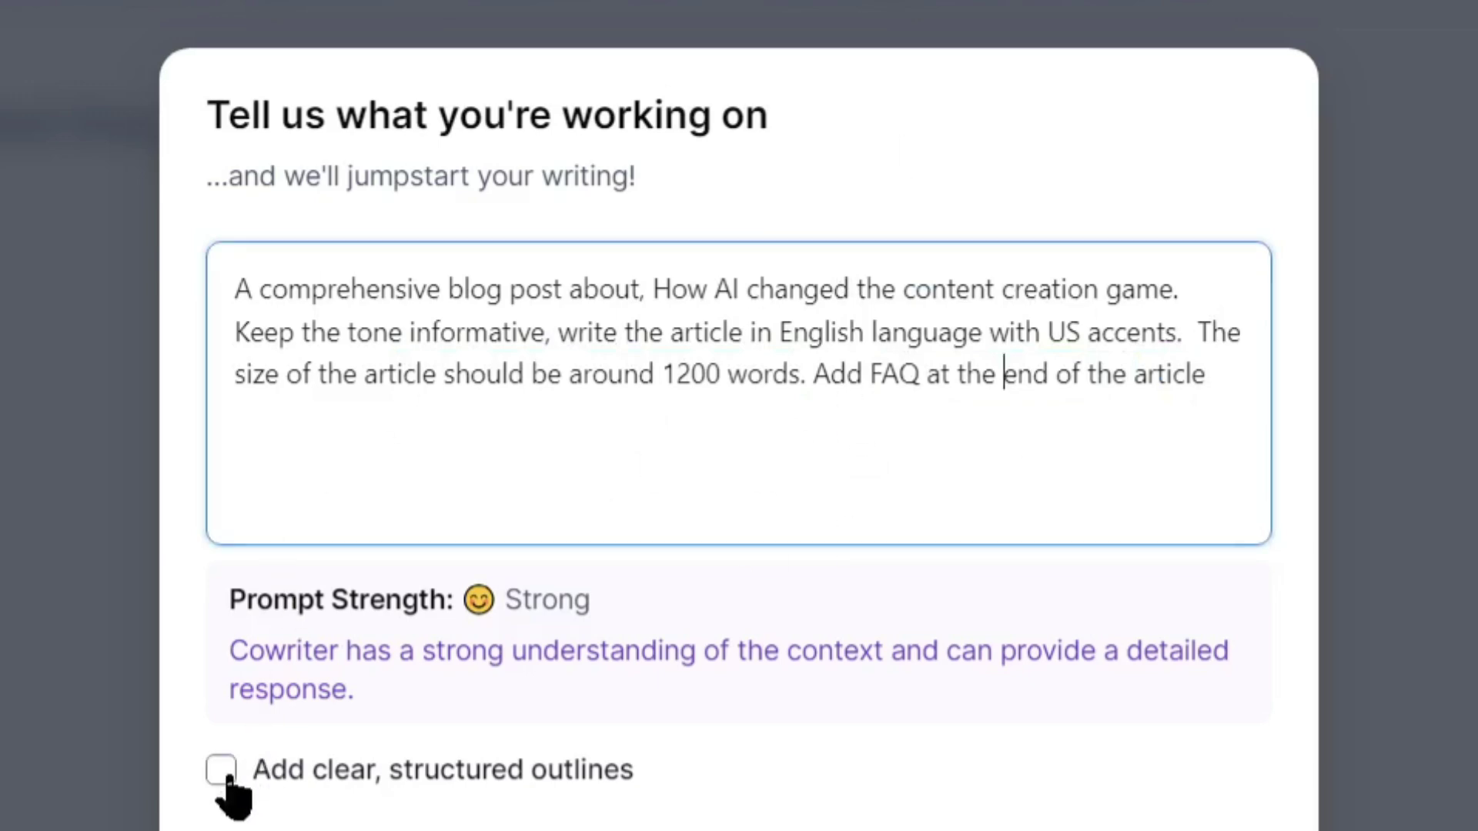
Step: Enable 'Add clear, structured outlines' and generate the article in the editor
left_click(361, 773)
left_click(221, 769)
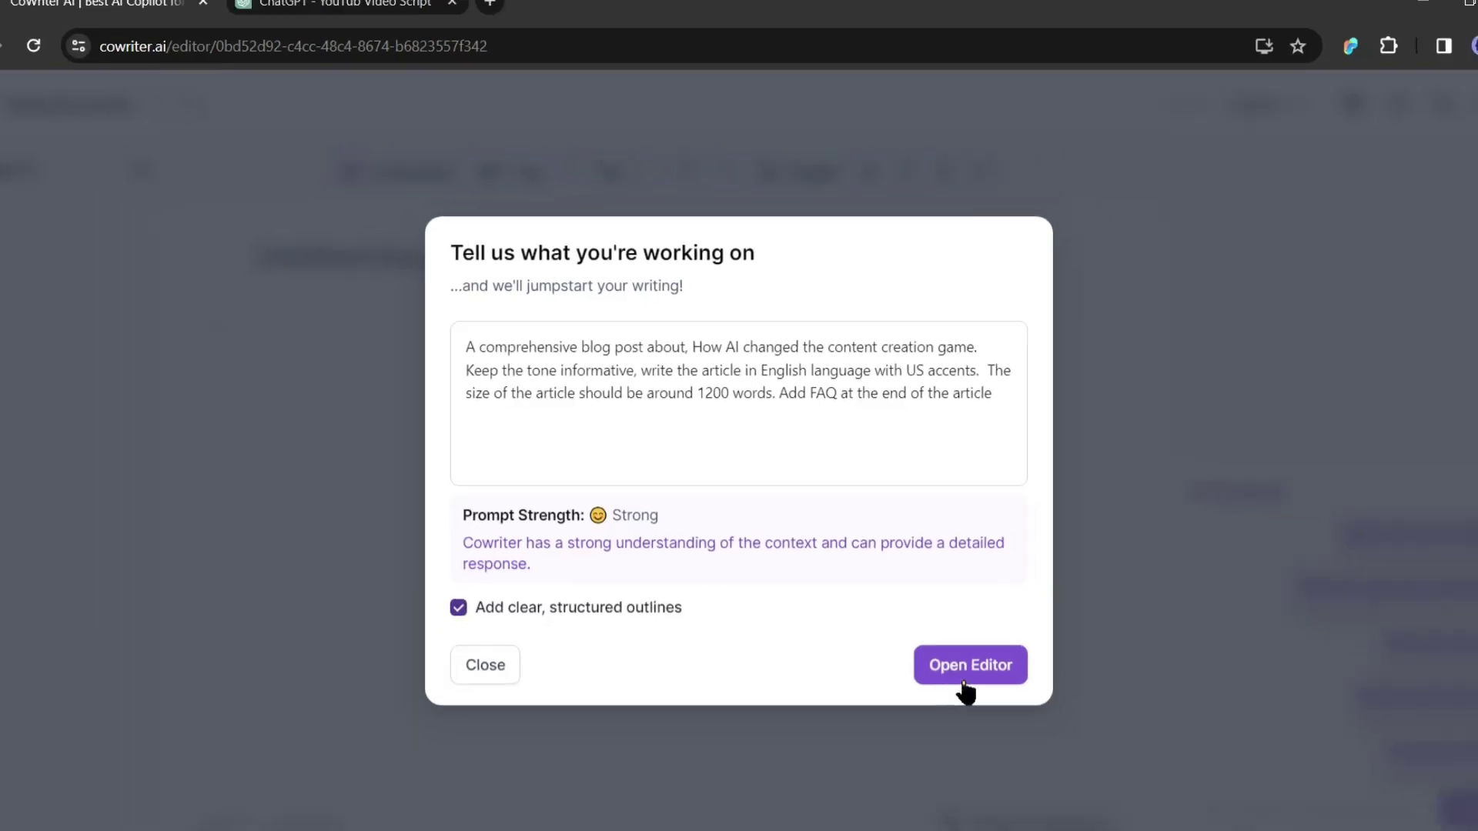
left_click(971, 668)
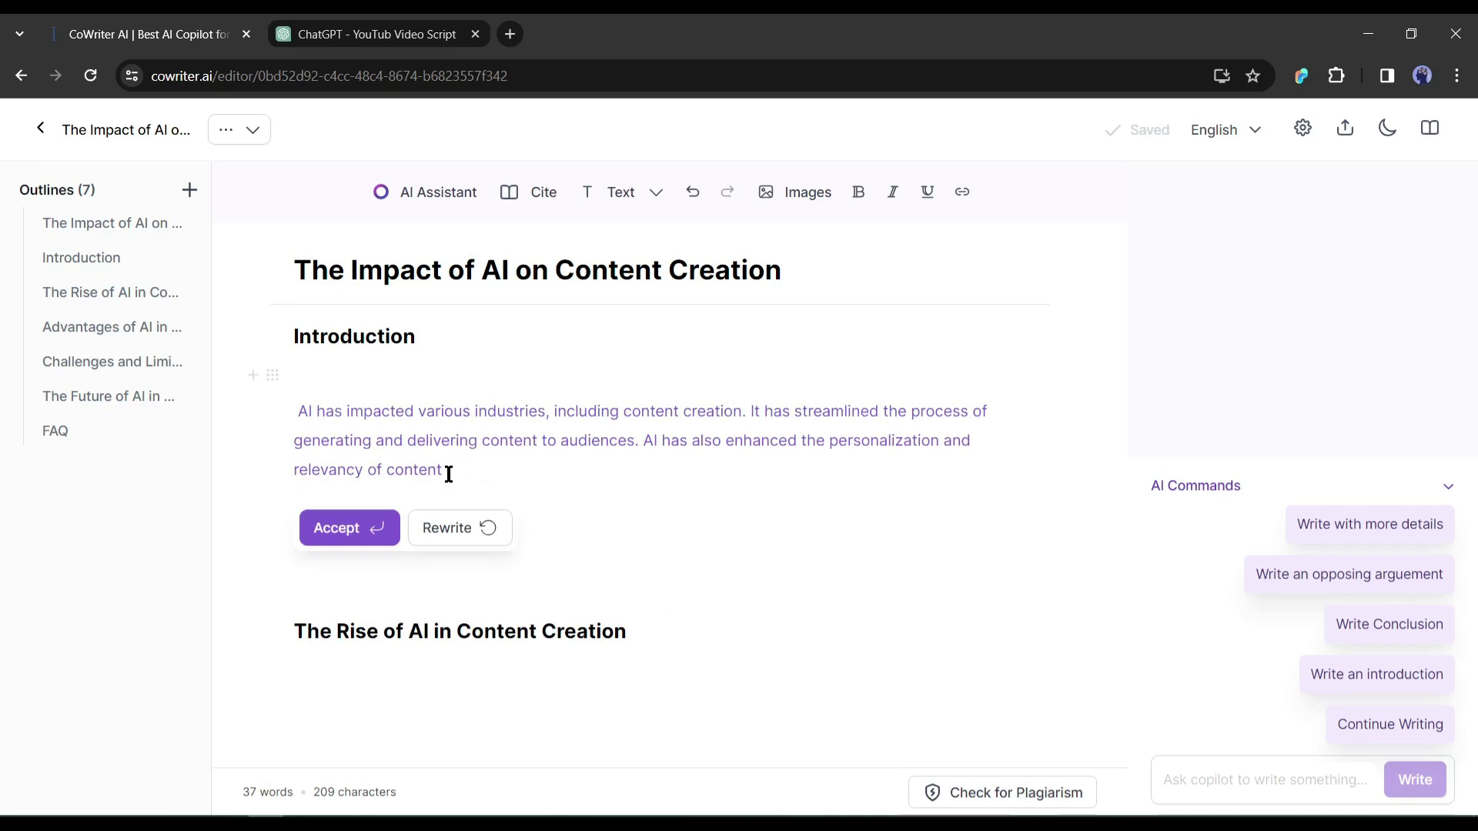
Step: Rewrite and extend the introduction with accepted AI text, removing an unfinished fragment
left_click(471, 531)
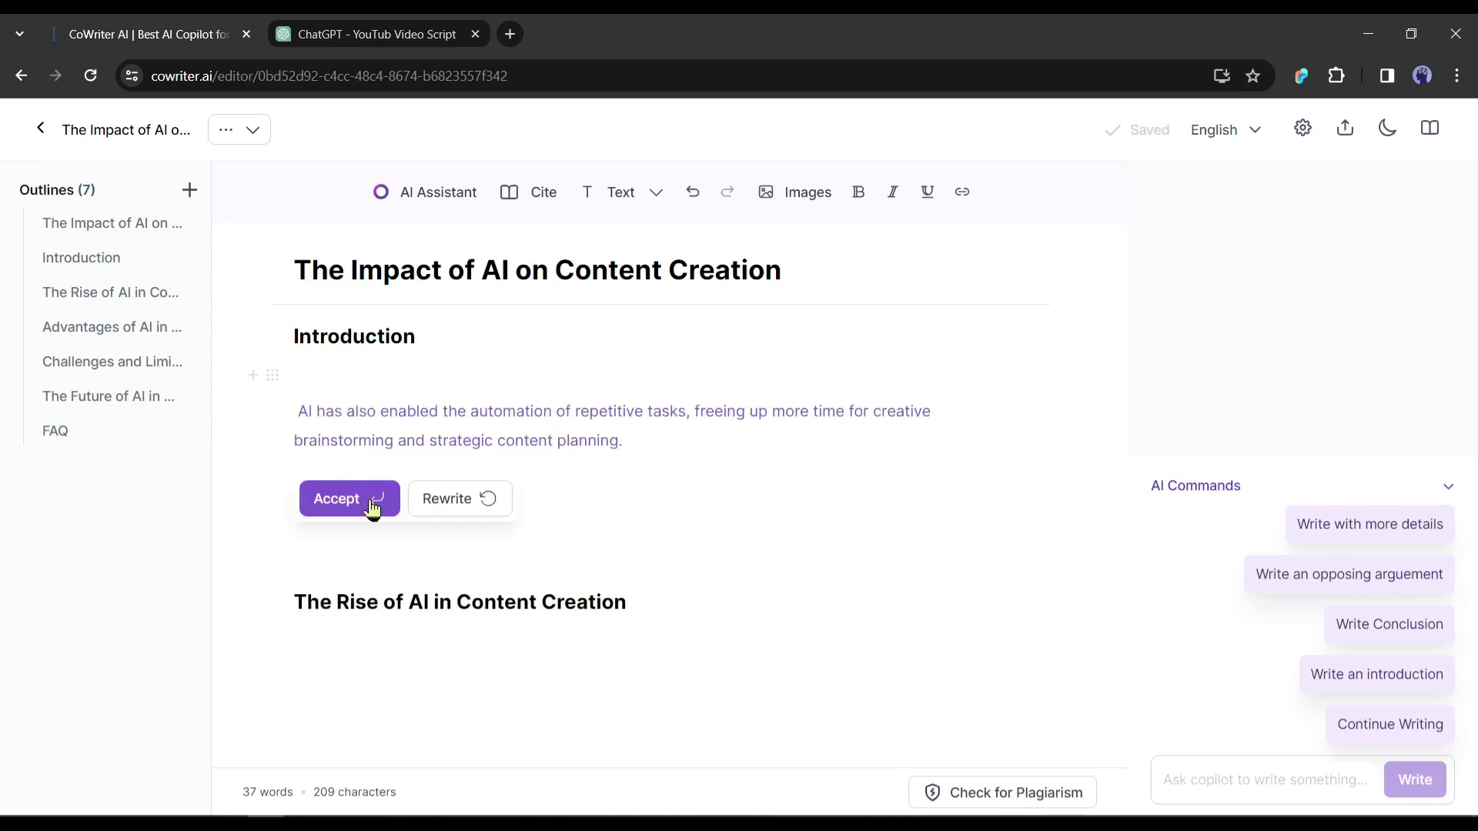
left_click(329, 509)
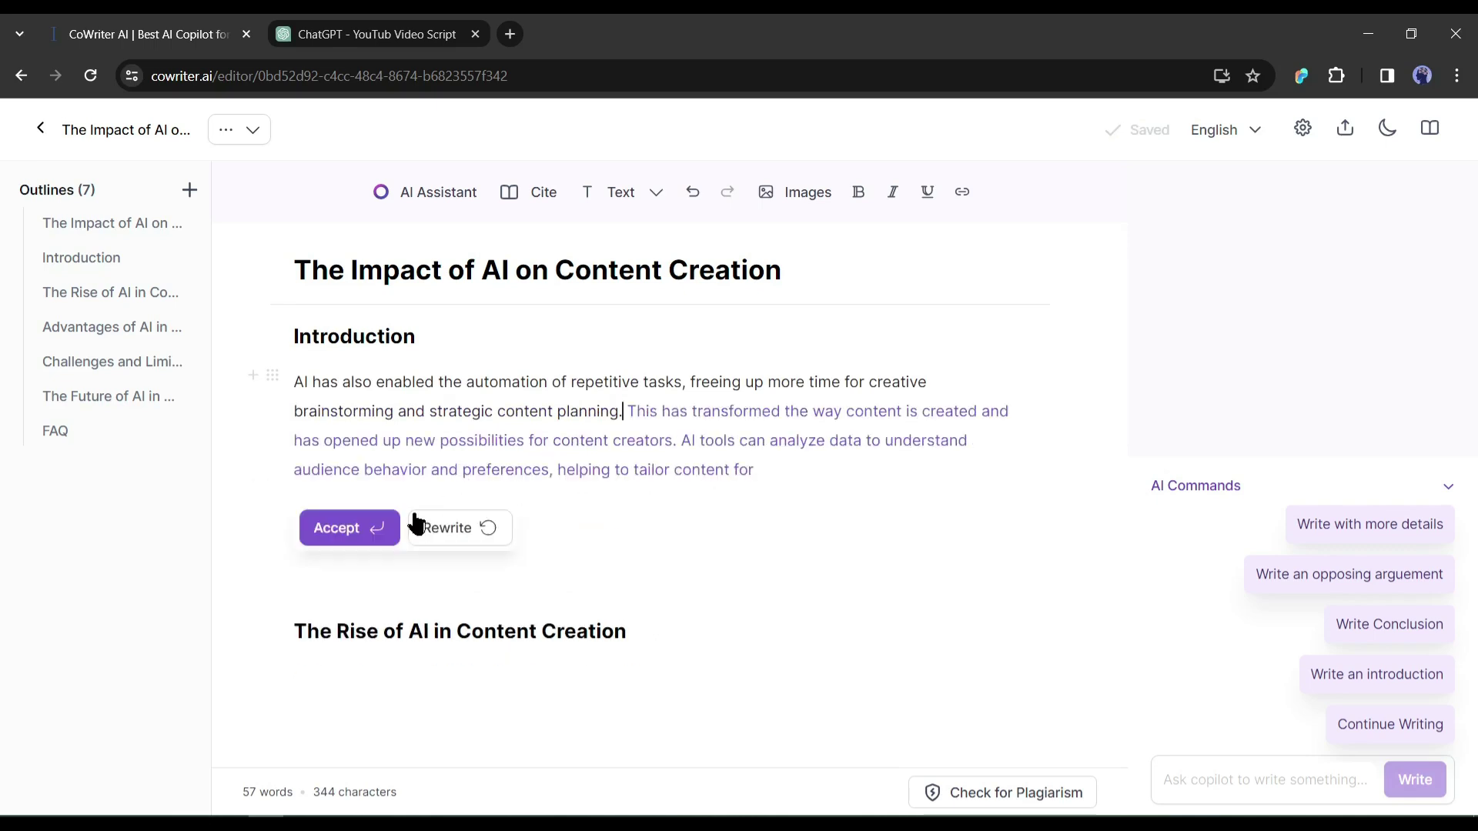
key("Return")
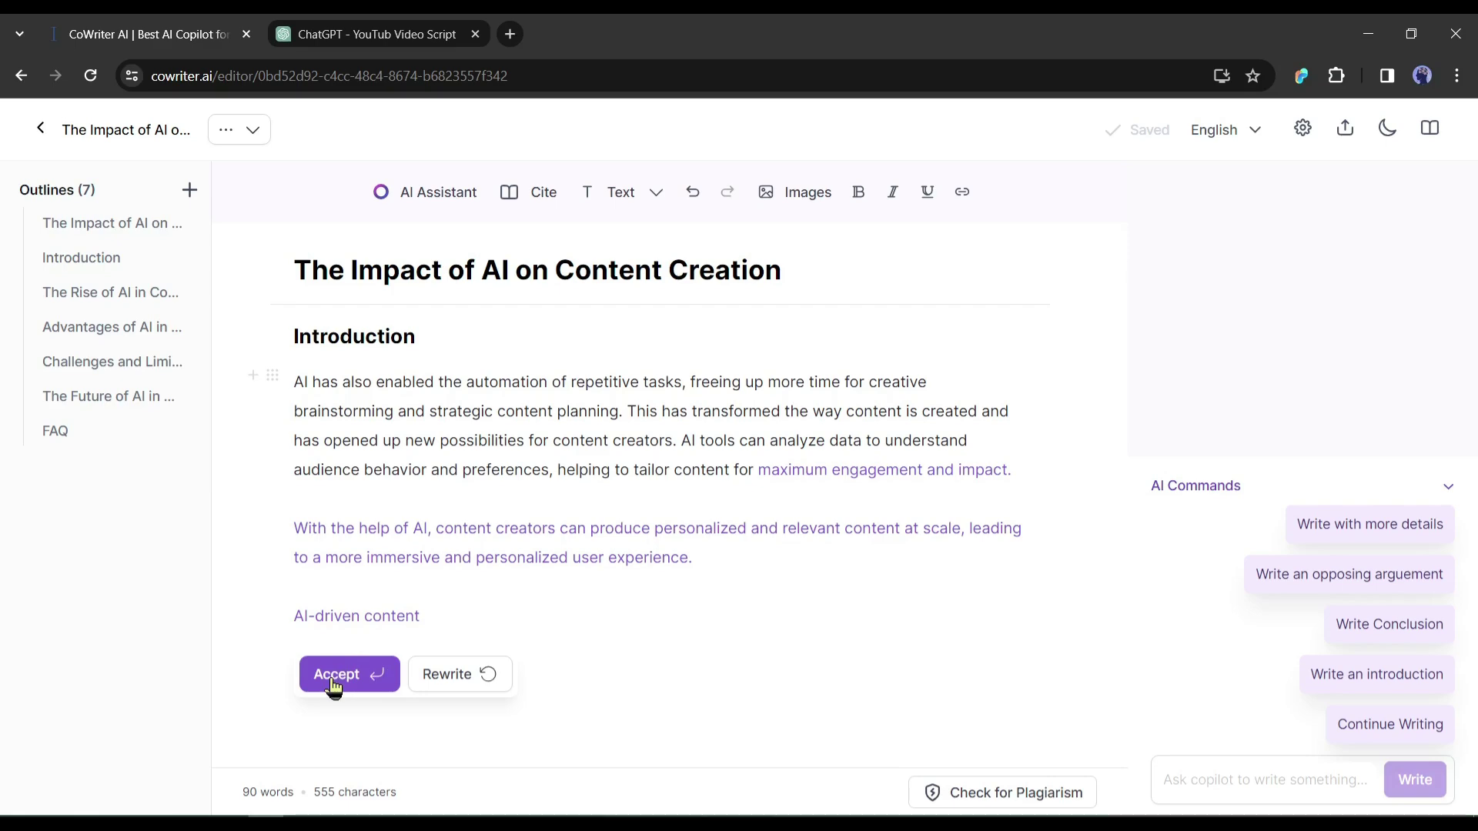
left_click(336, 674)
key("BackSpace")
key("BackSpace")
key("BackSpace")
key("BackSpace")
key("BackSpace")
key("BackSpace")
key("BackSpace")
key("BackSpace")
key("BackSpace")
key("BackSpace")
key("BackSpace")
key("BackSpace")
key("BackSpace")
key("BackSpace")
key("BackSpace")
key("BackSpace")
key("BackSpace")
scroll(537, 373, "down", 5)
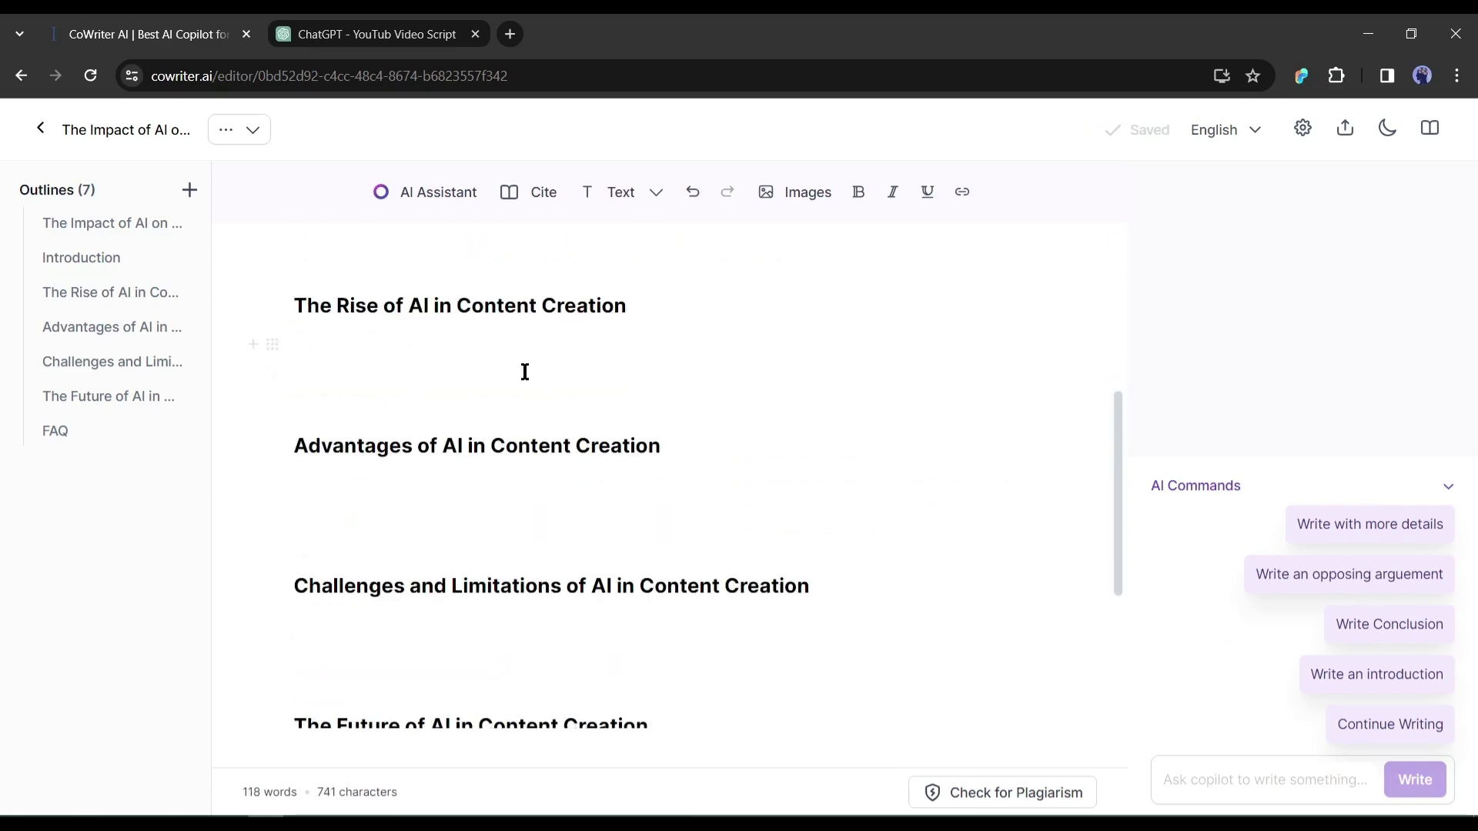
Step: Generate and accept text for The Rise of AI section, deleting its leftover last sentence
key("Return")
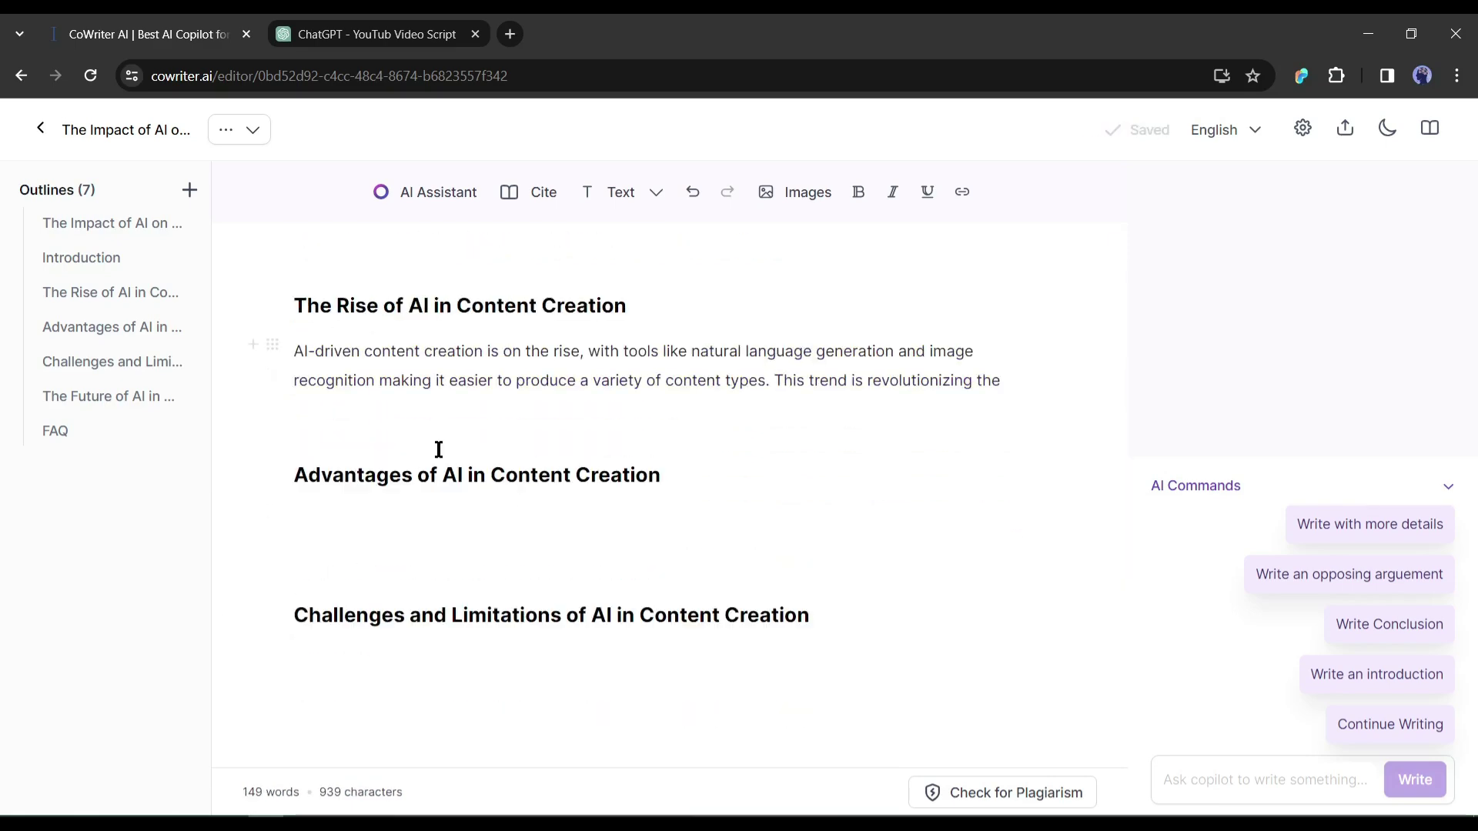
key("Return")
key("Return")
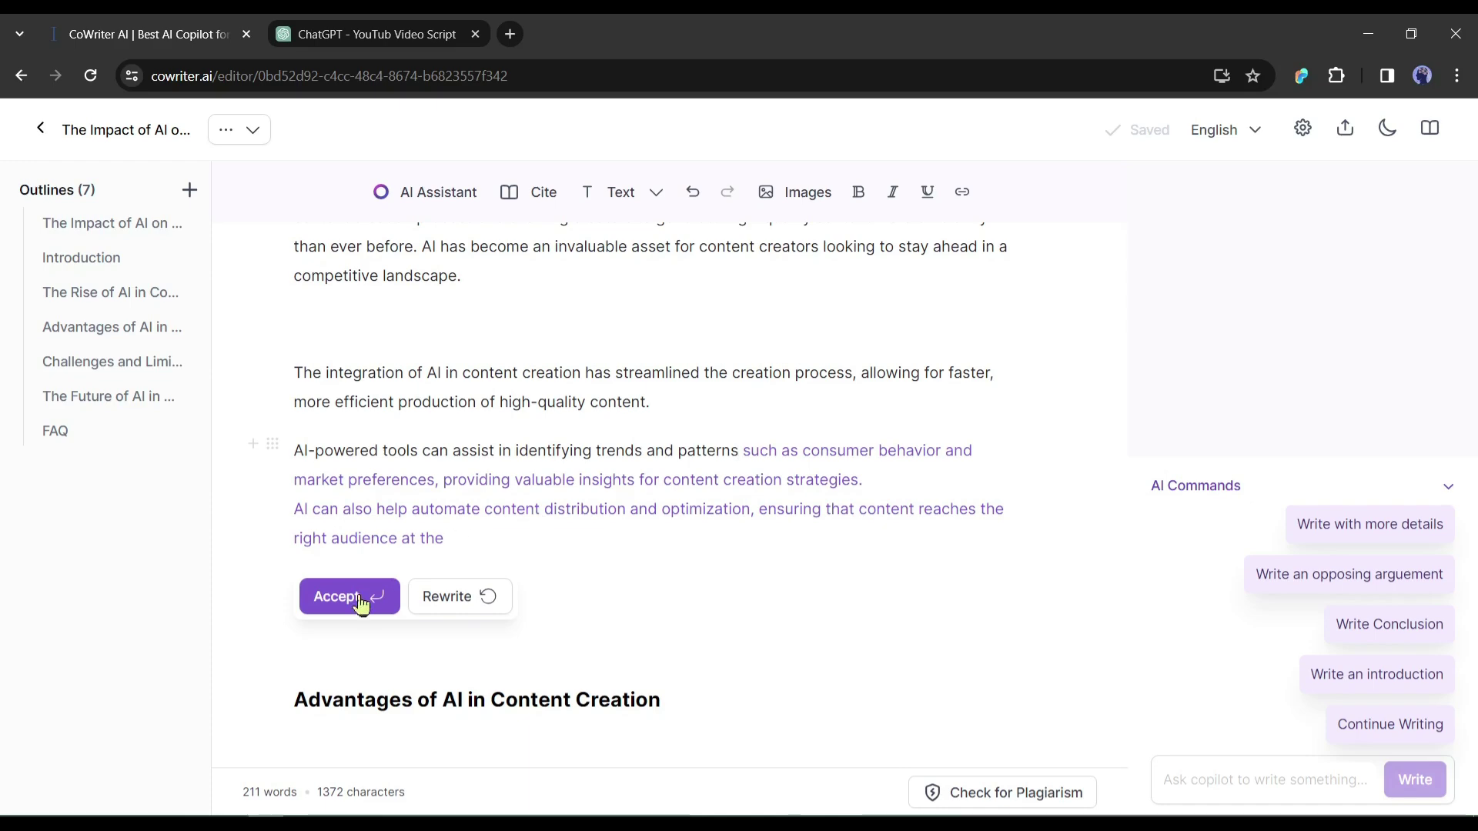
left_click(360, 603)
left_click_drag(723, 564, 756, 597)
key("BackSpace")
scroll(539, 461, "down", 5)
Step: Fill the Advantages section from 'Advantage of AI in cone' and the Challenges section with AI paragraphs
left_click(339, 323)
type("Advantage of AI in cone")
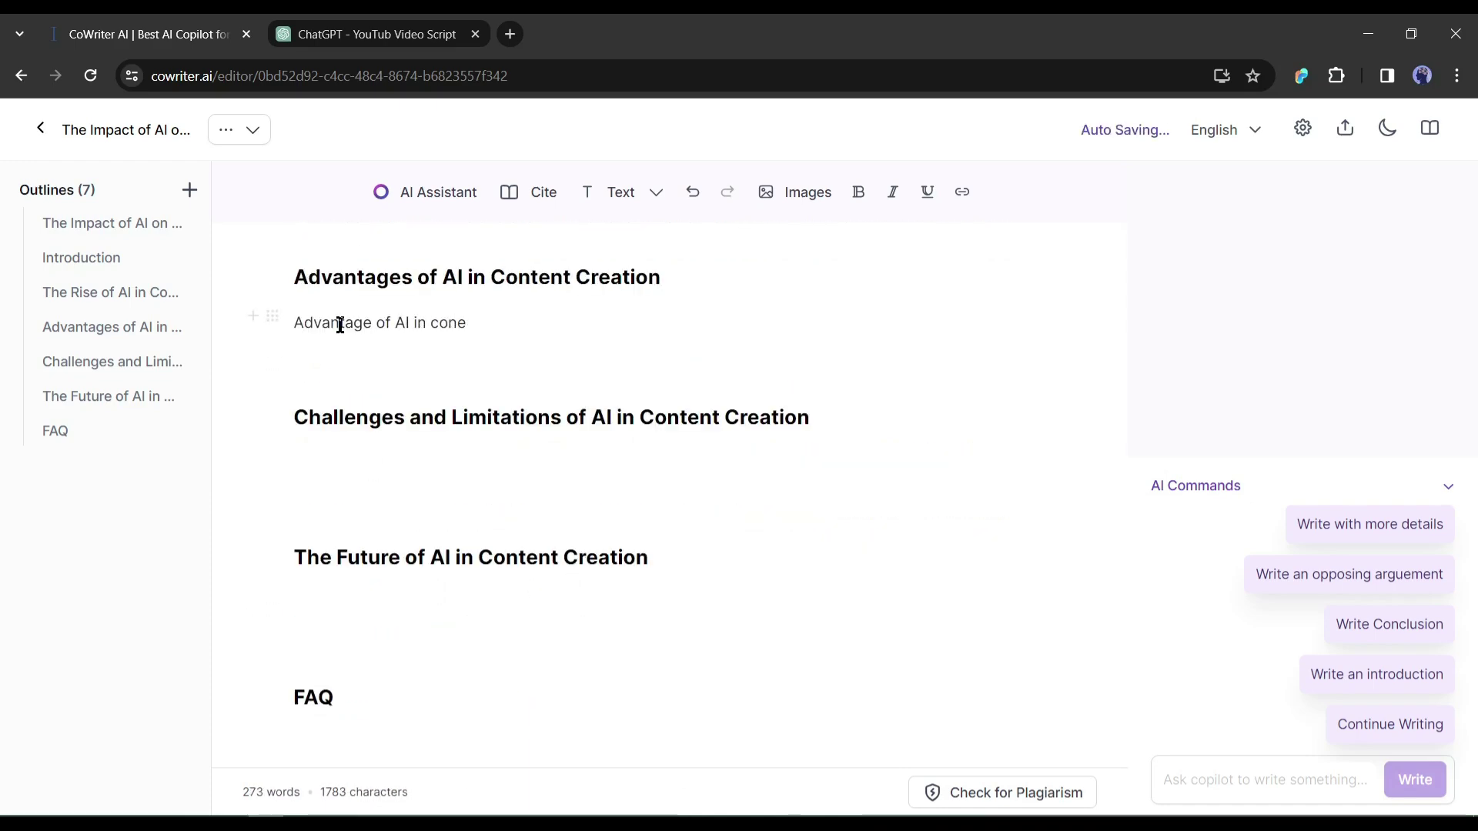
key("Return")
left_click(346, 436)
left_click(597, 508)
key("Return")
left_click(340, 690)
Step: Accept AI text for the Future section, the FAQ answers and an extra advantage paragraph
scroll(656, 568, "down", 2)
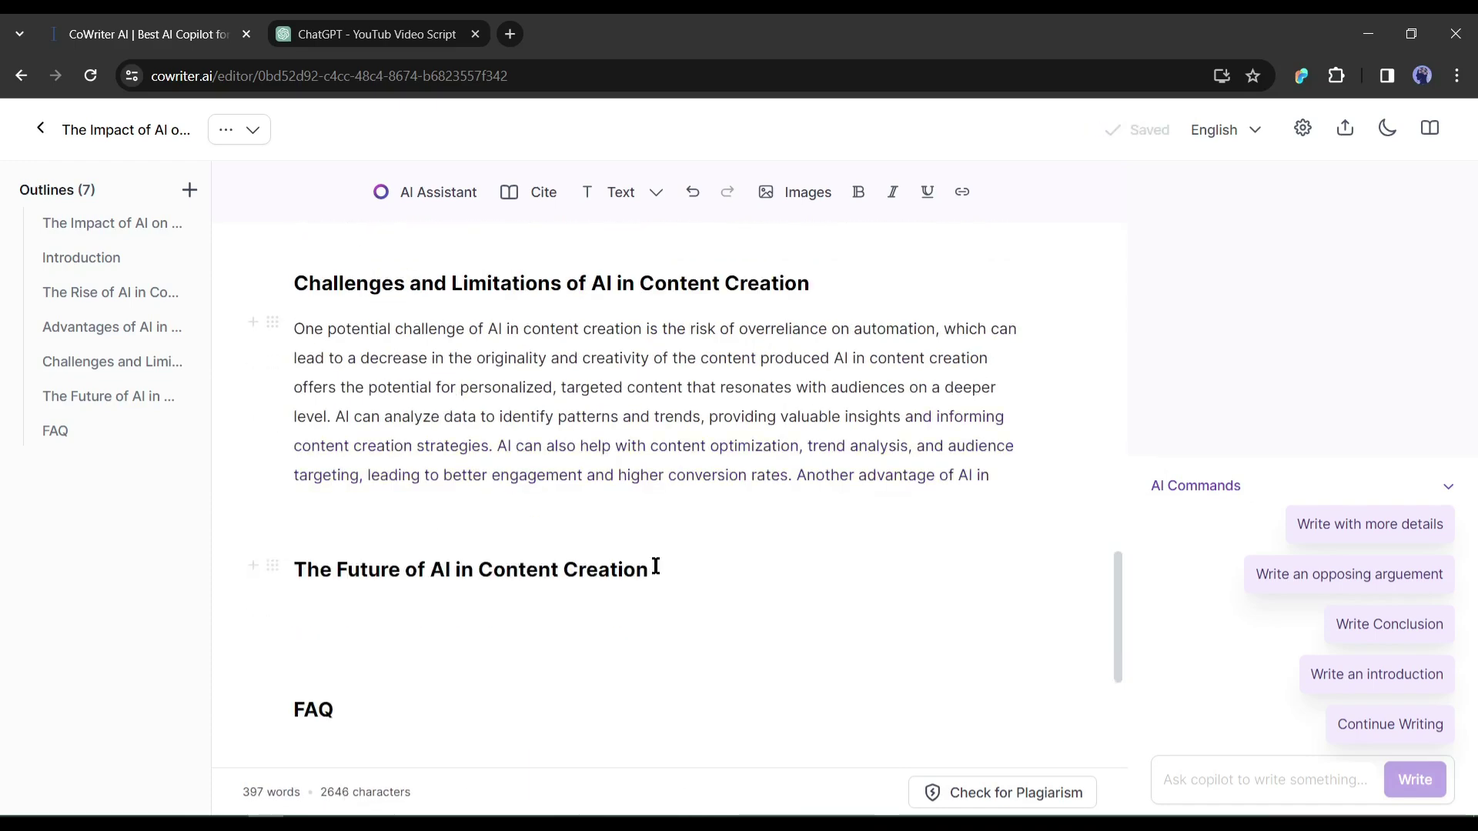
key("Return")
scroll(539, 570, "down", 2)
left_click(346, 707)
scroll(539, 616, "down", 4)
left_click(350, 616)
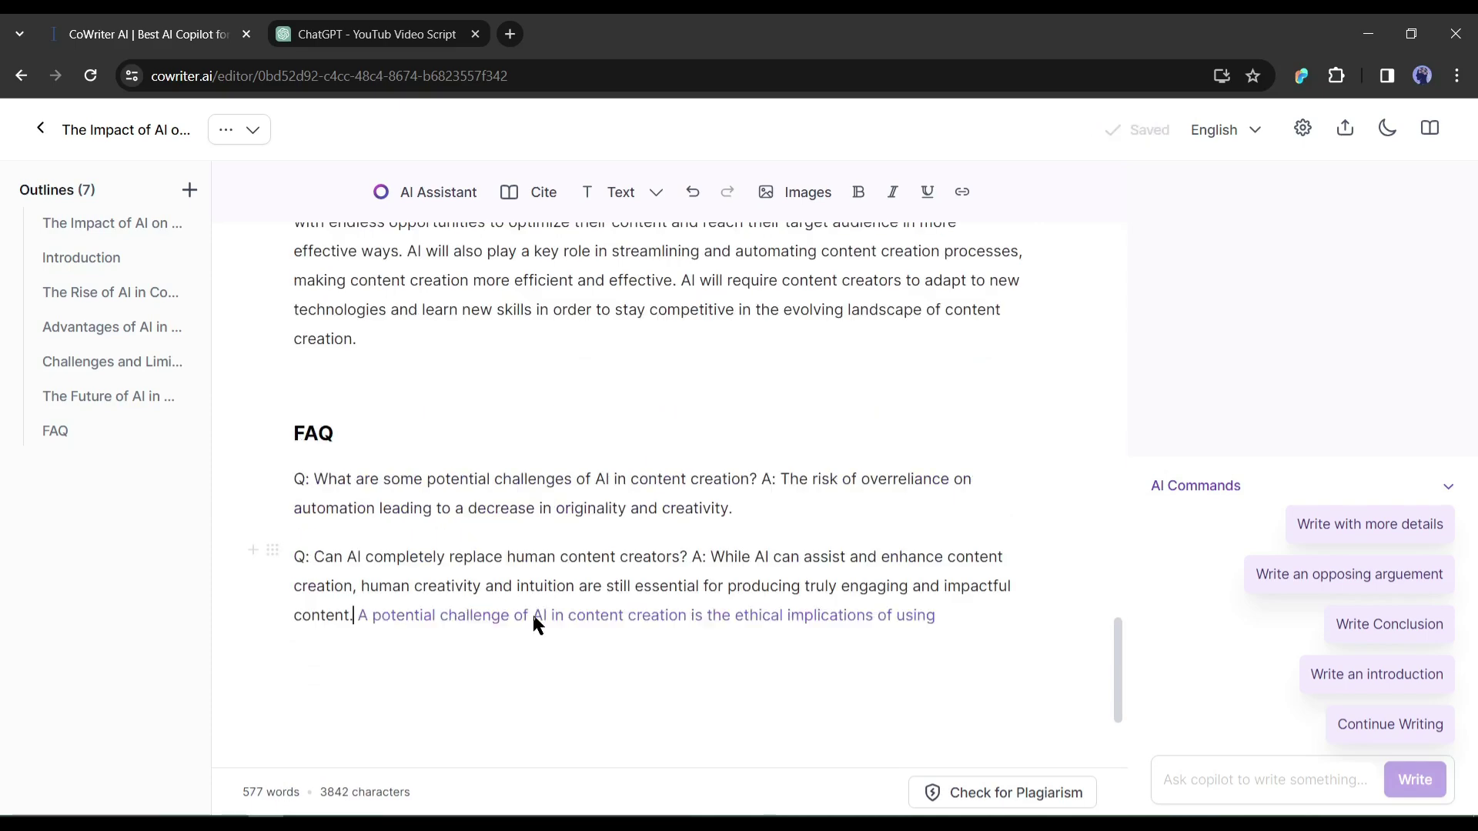
left_click(536, 624)
key("Return")
scroll(498, 637, "down", 1)
left_click(671, 619)
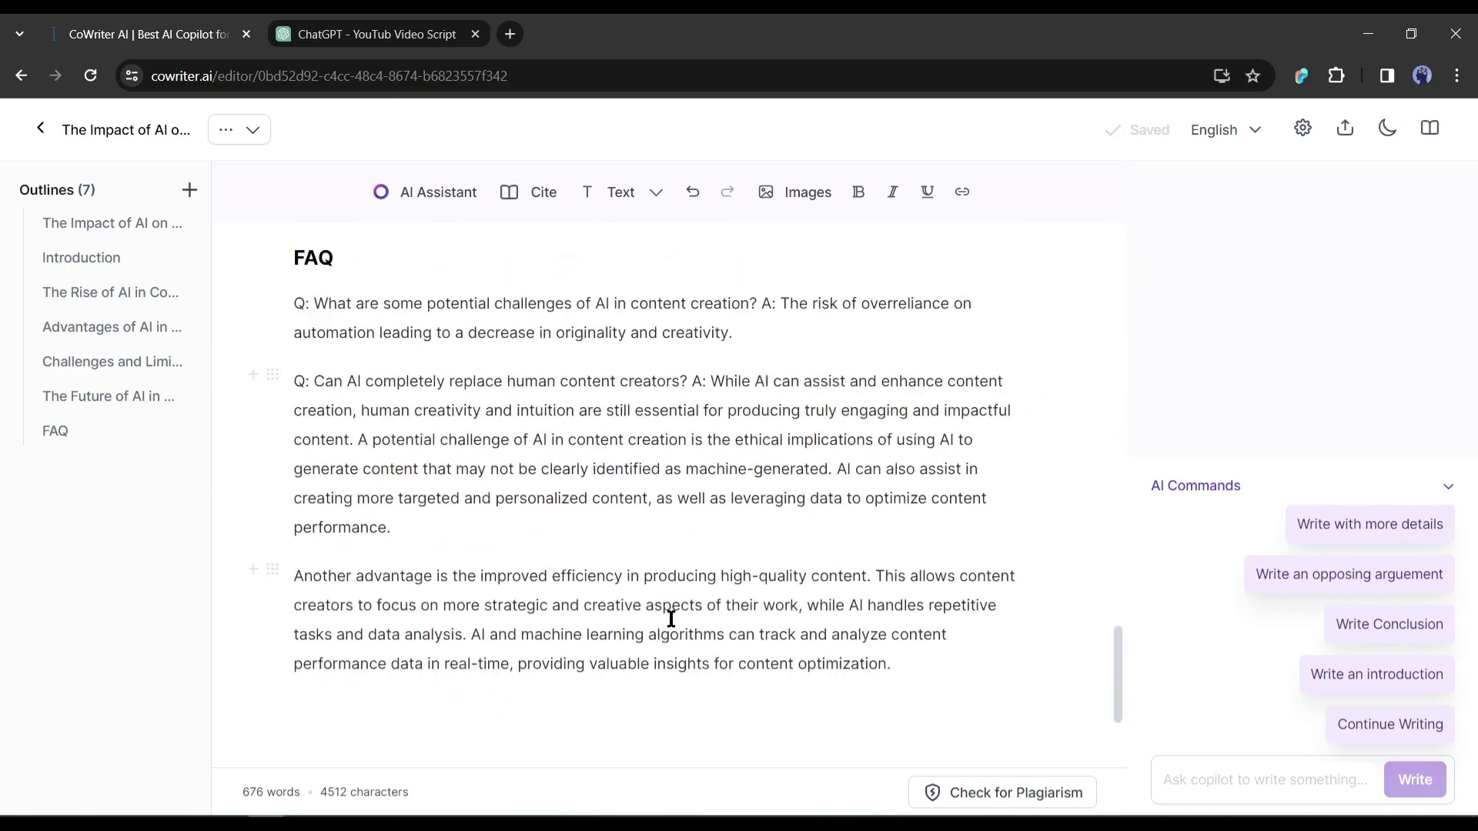
scroll(671, 619, "up", 20)
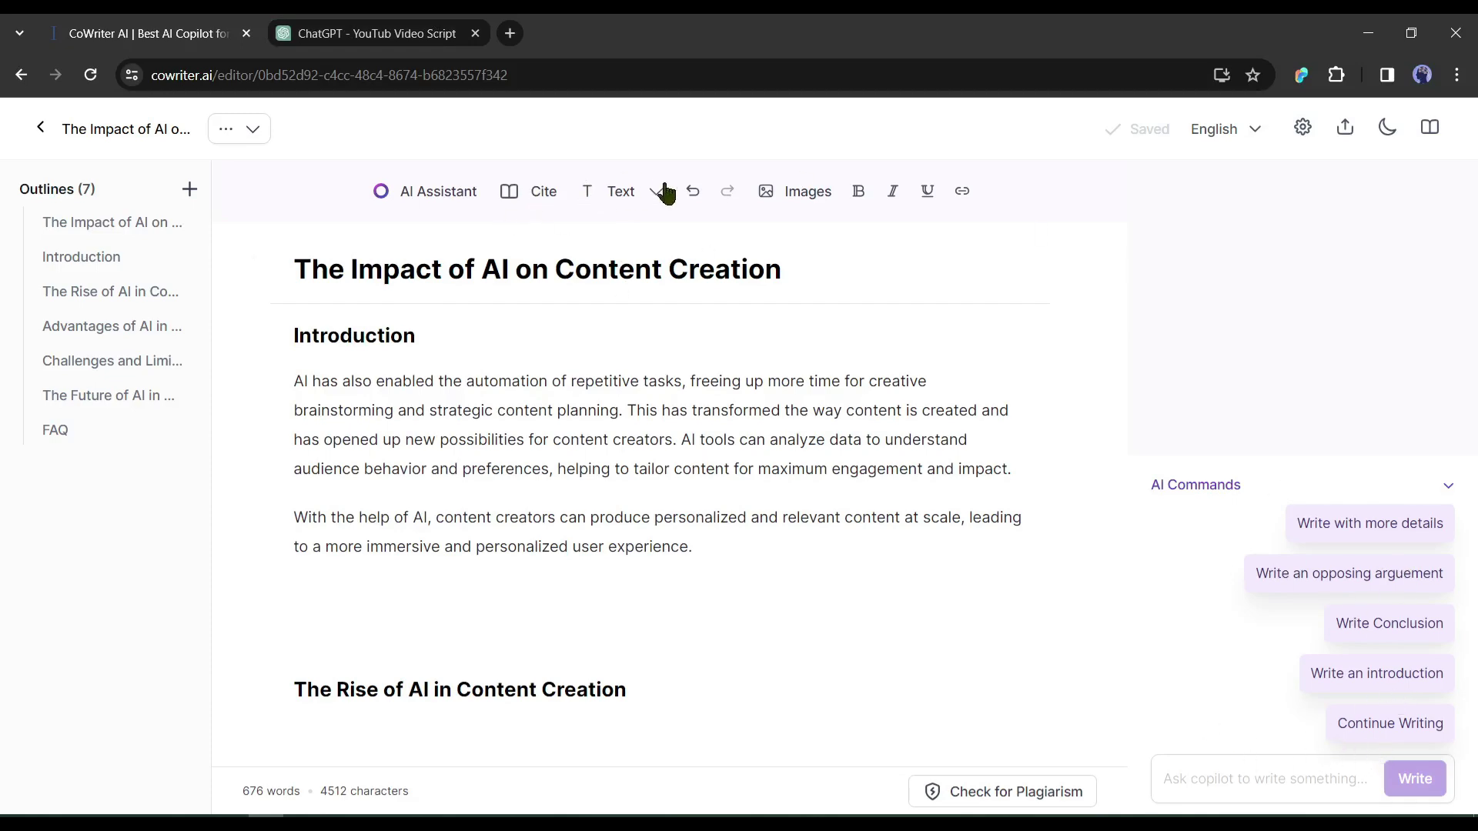
scroll(1248, 539, "down", 7)
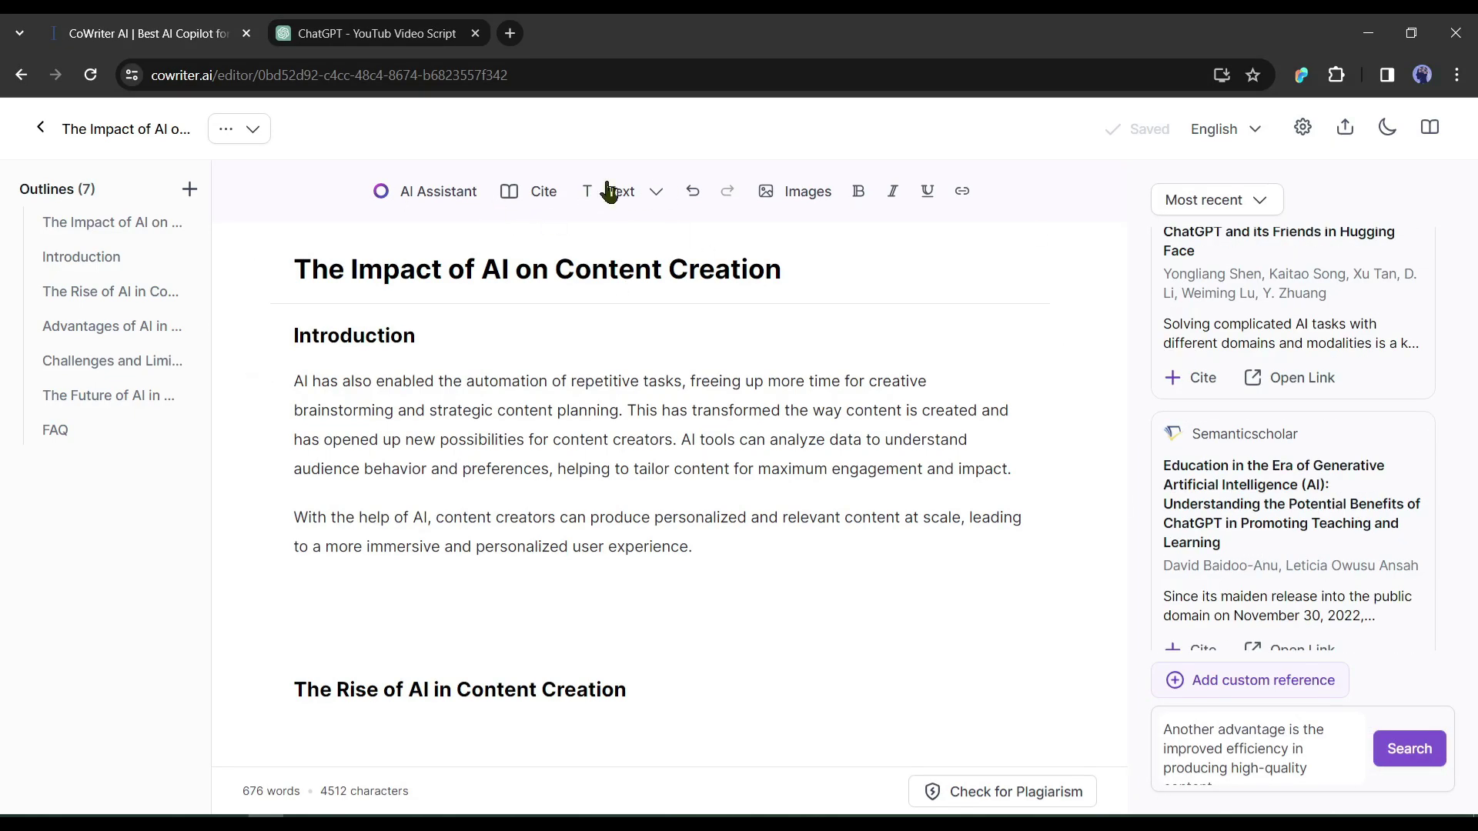
left_click(796, 193)
left_click(614, 256)
left_click(508, 429)
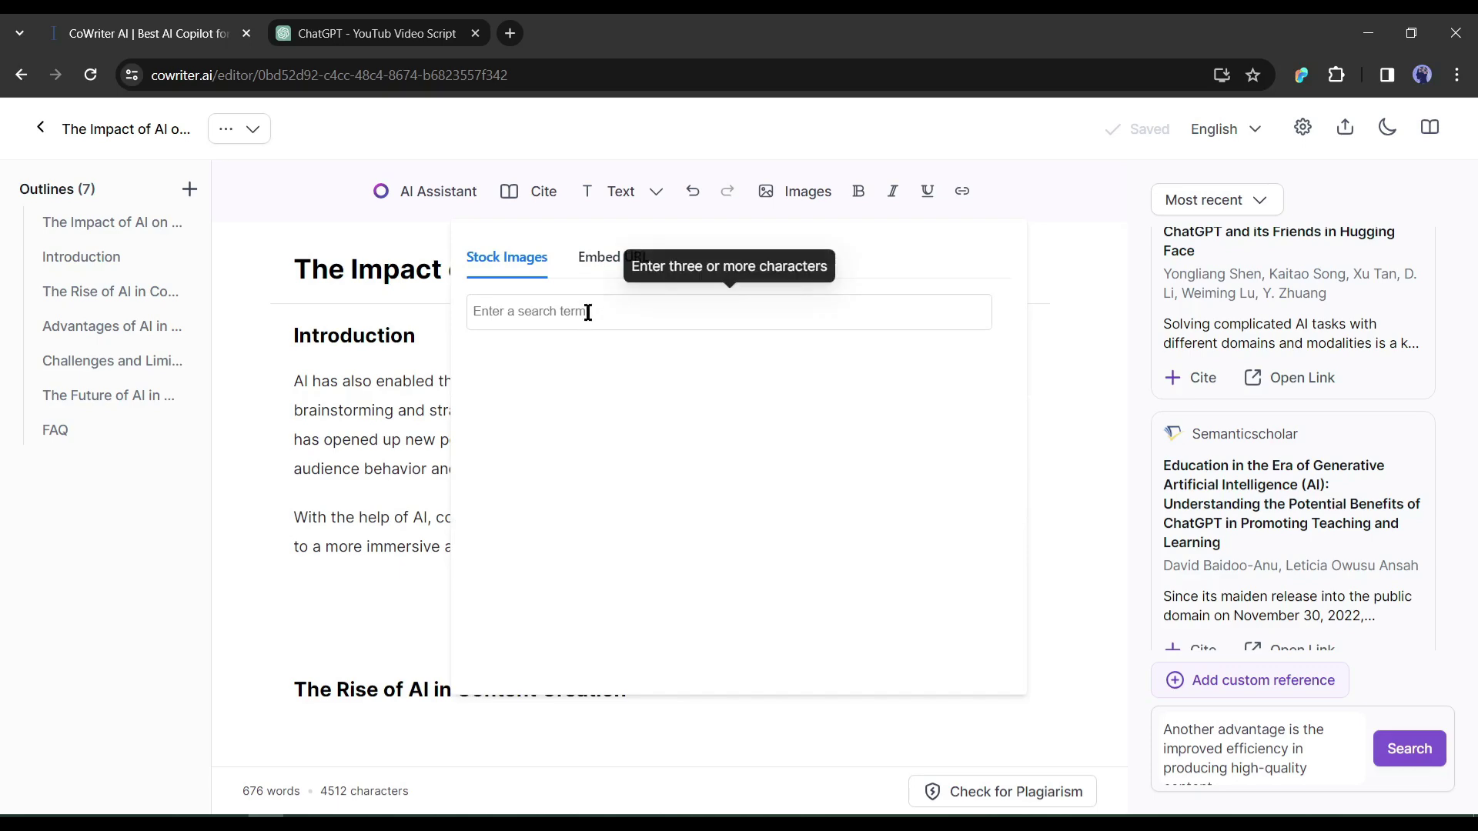
left_click(959, 199)
left_click(452, 191)
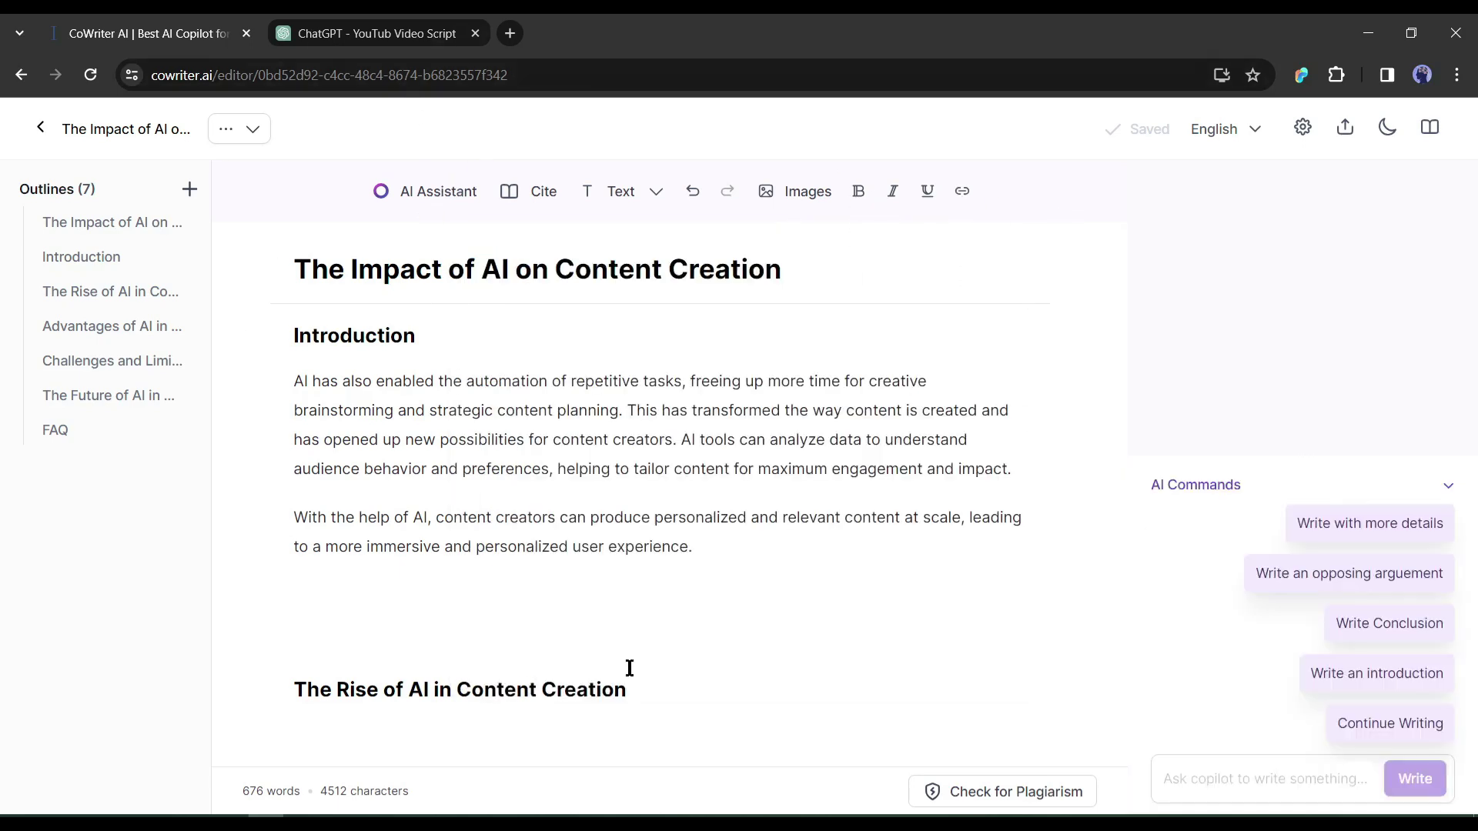
scroll(626, 666, "down", 15)
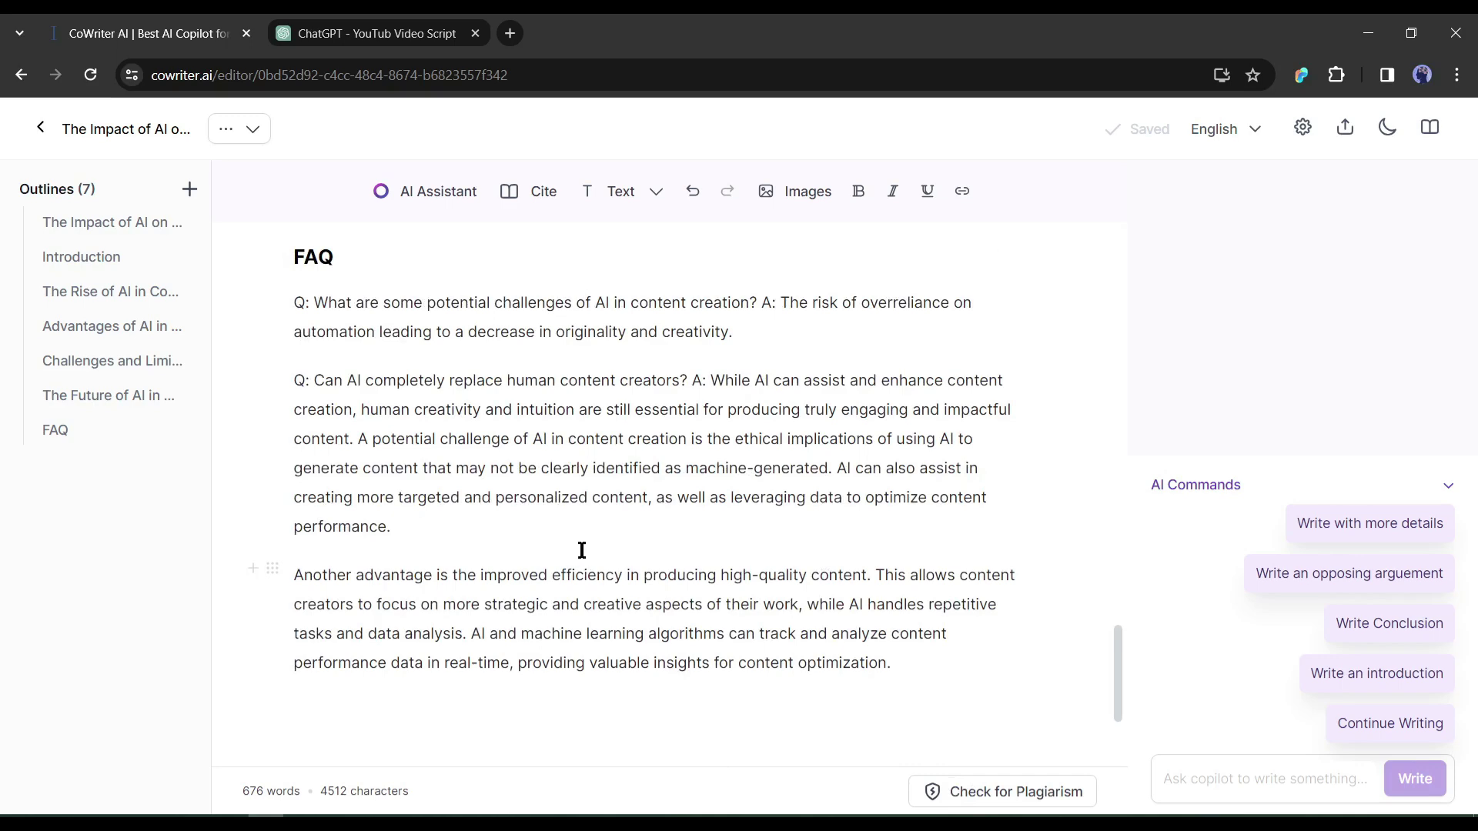
scroll(584, 556, "up", 5)
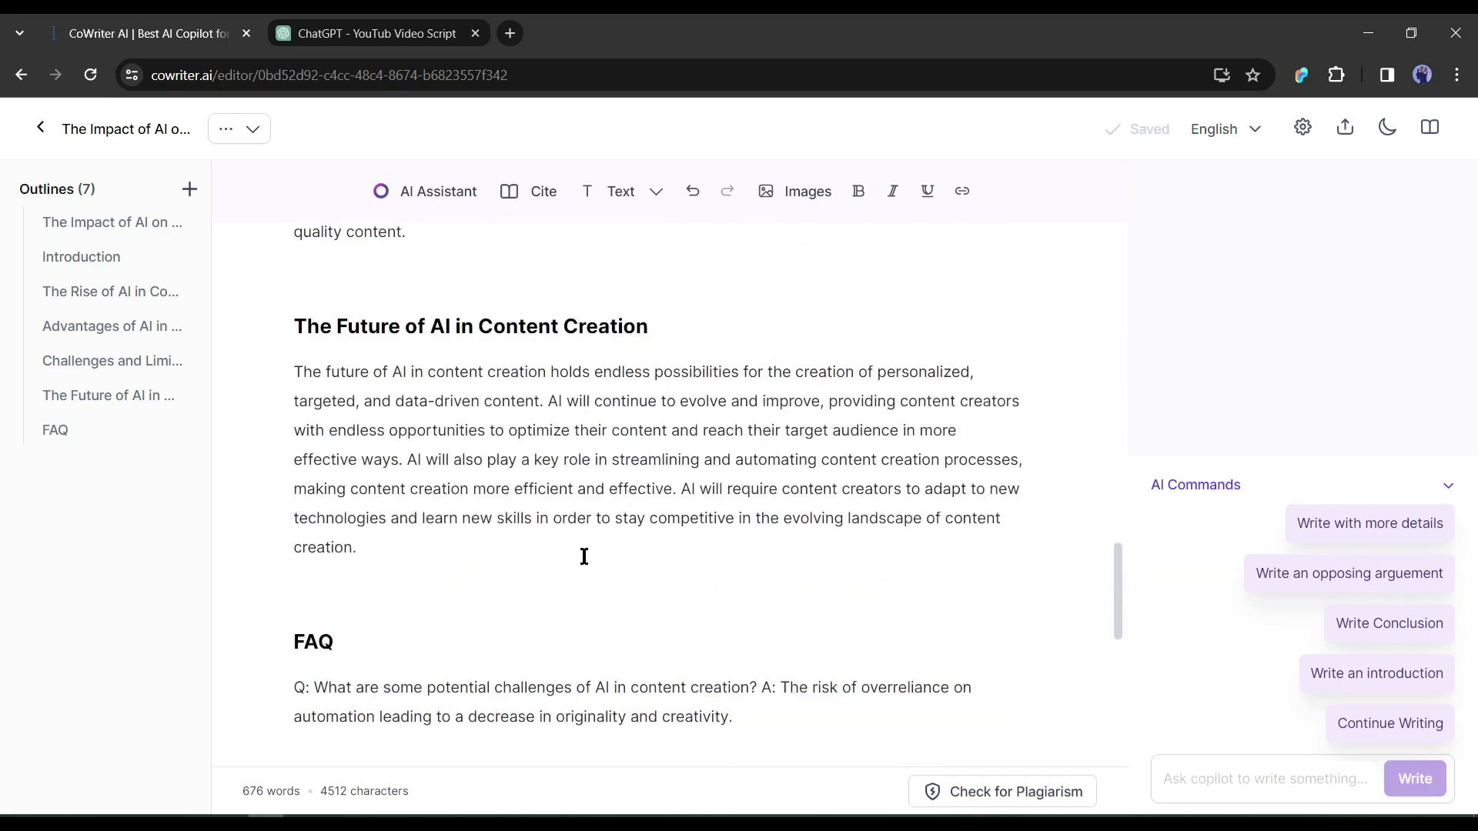
scroll(584, 556, "up", 4)
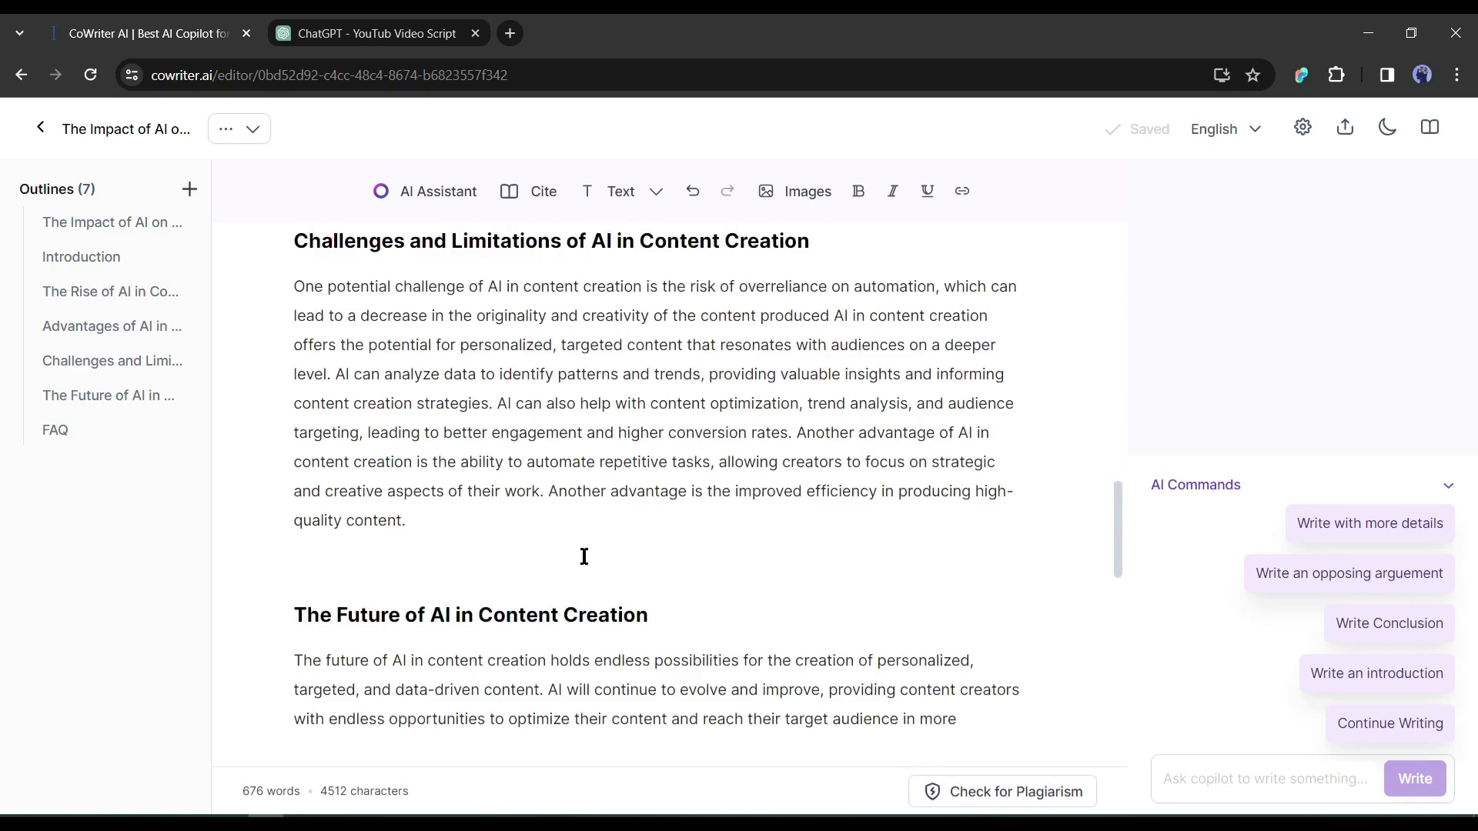
scroll(585, 556, "up", 7)
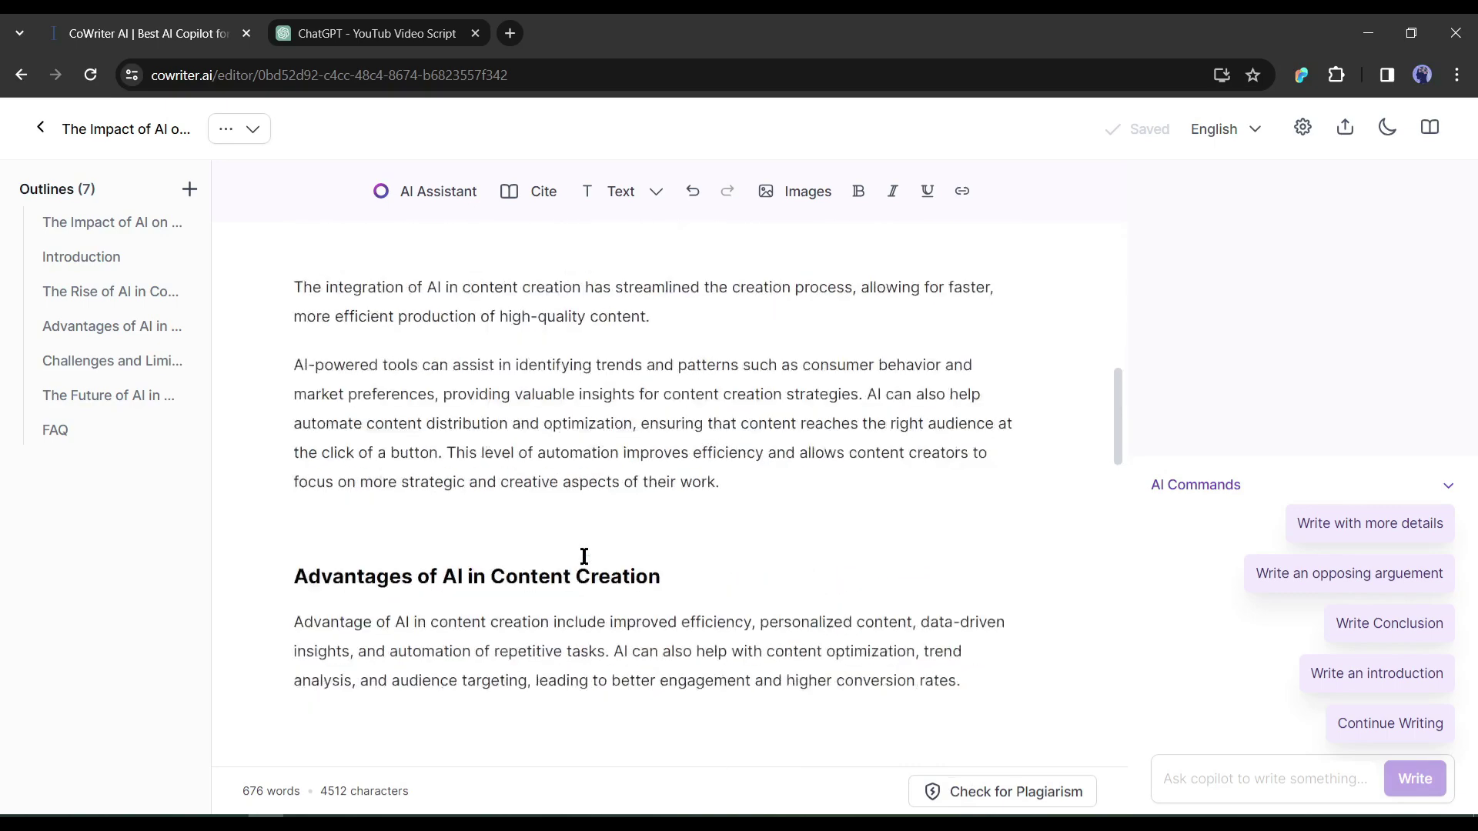
scroll(584, 556, "up", 4)
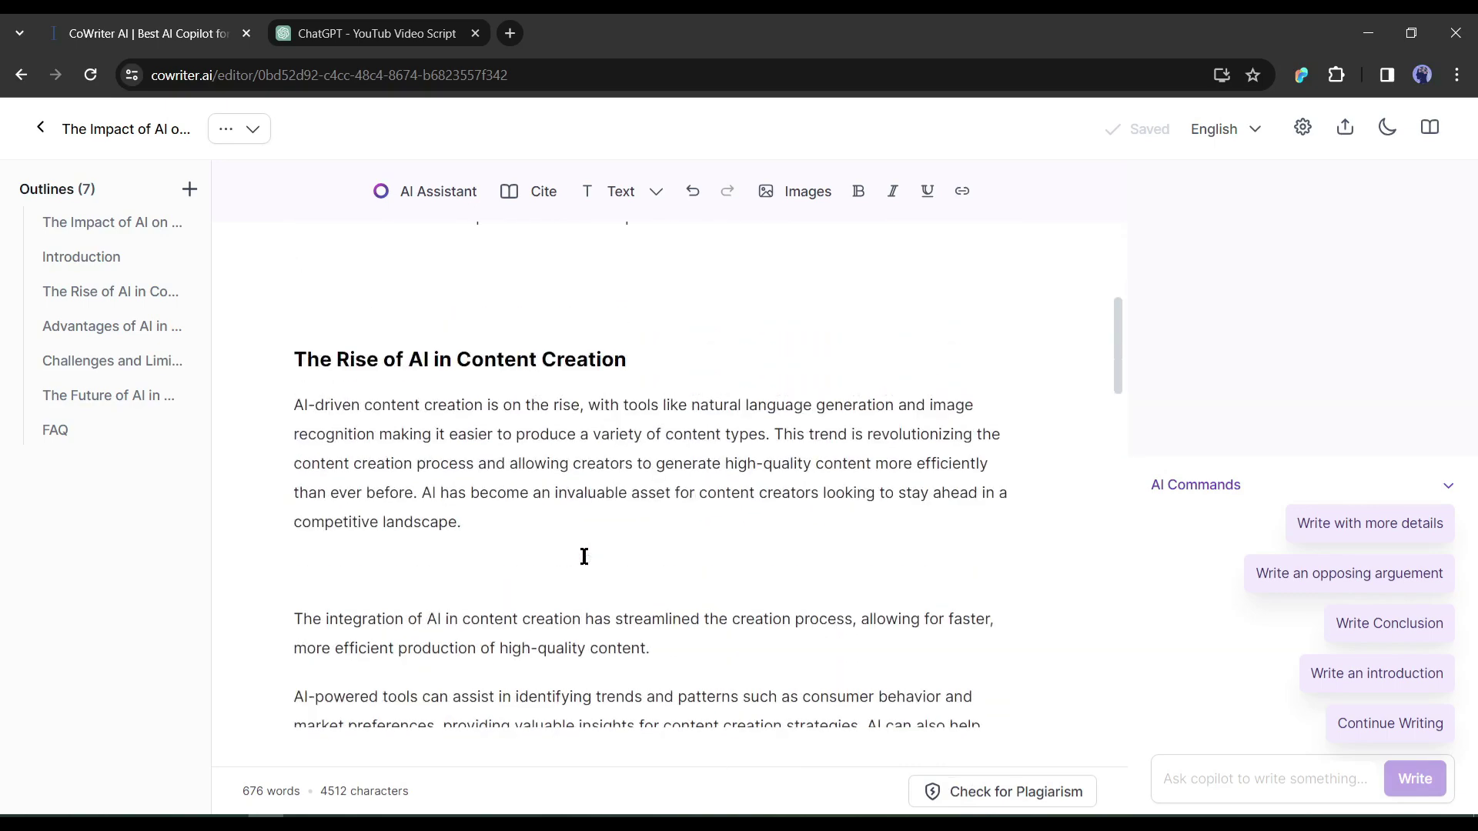
scroll(584, 556, "up", 4)
scroll(821, 561, "down", 14)
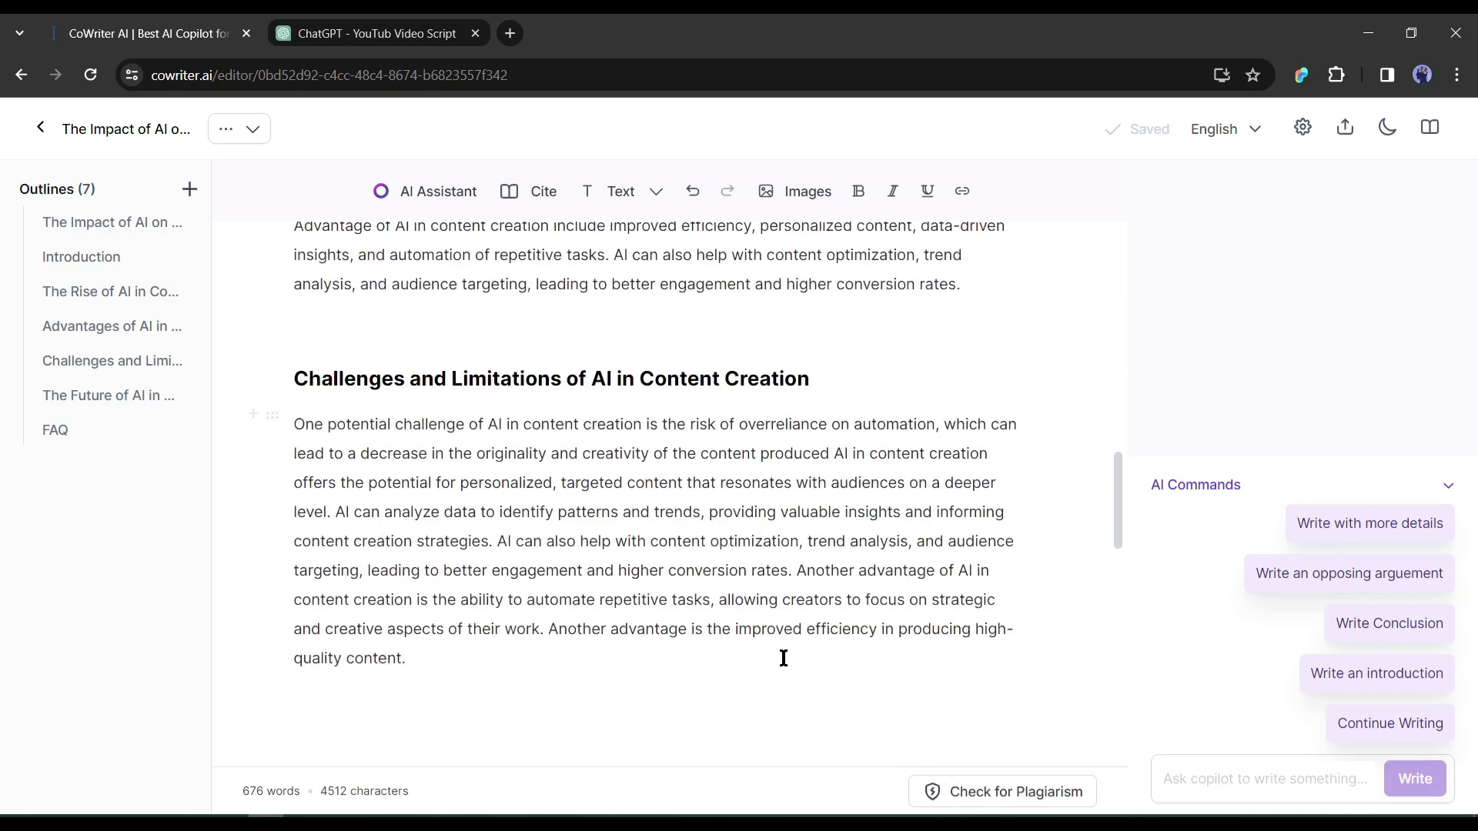
scroll(784, 659, "down", 6)
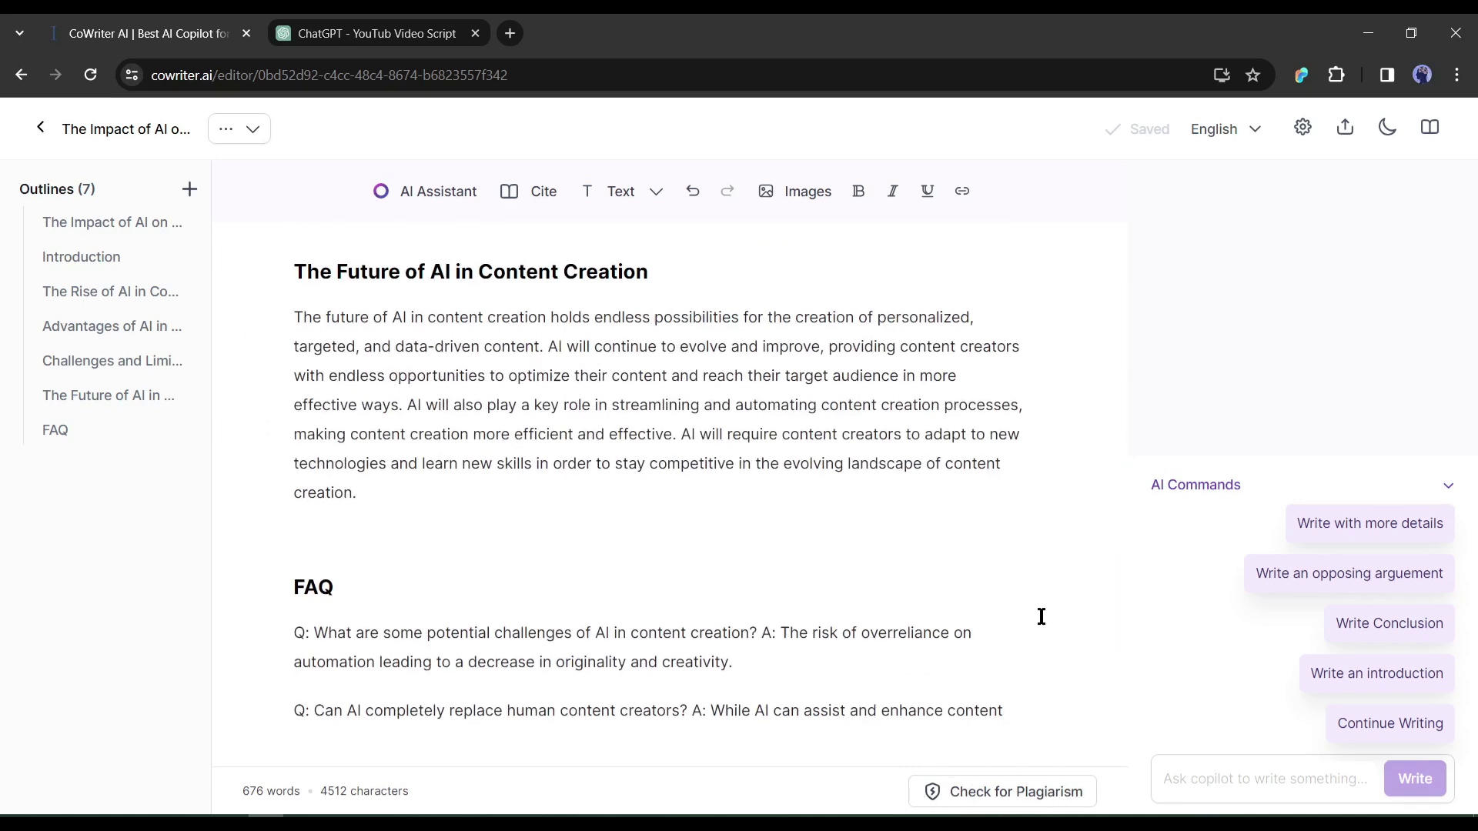
scroll(855, 577, "up", 20)
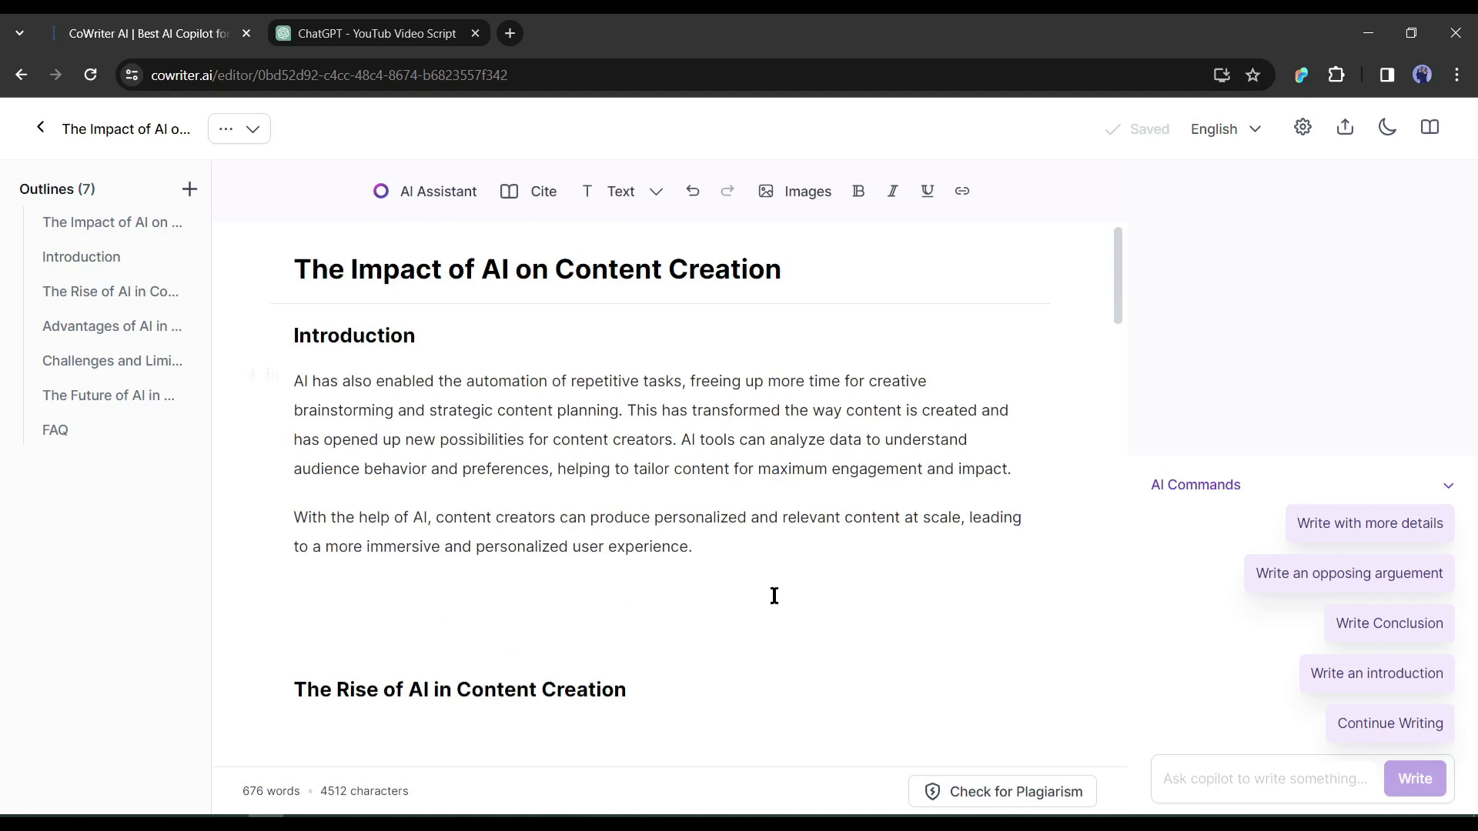
scroll(775, 596, "down", 1)
left_click_drag(299, 423, 700, 467)
left_click(308, 551)
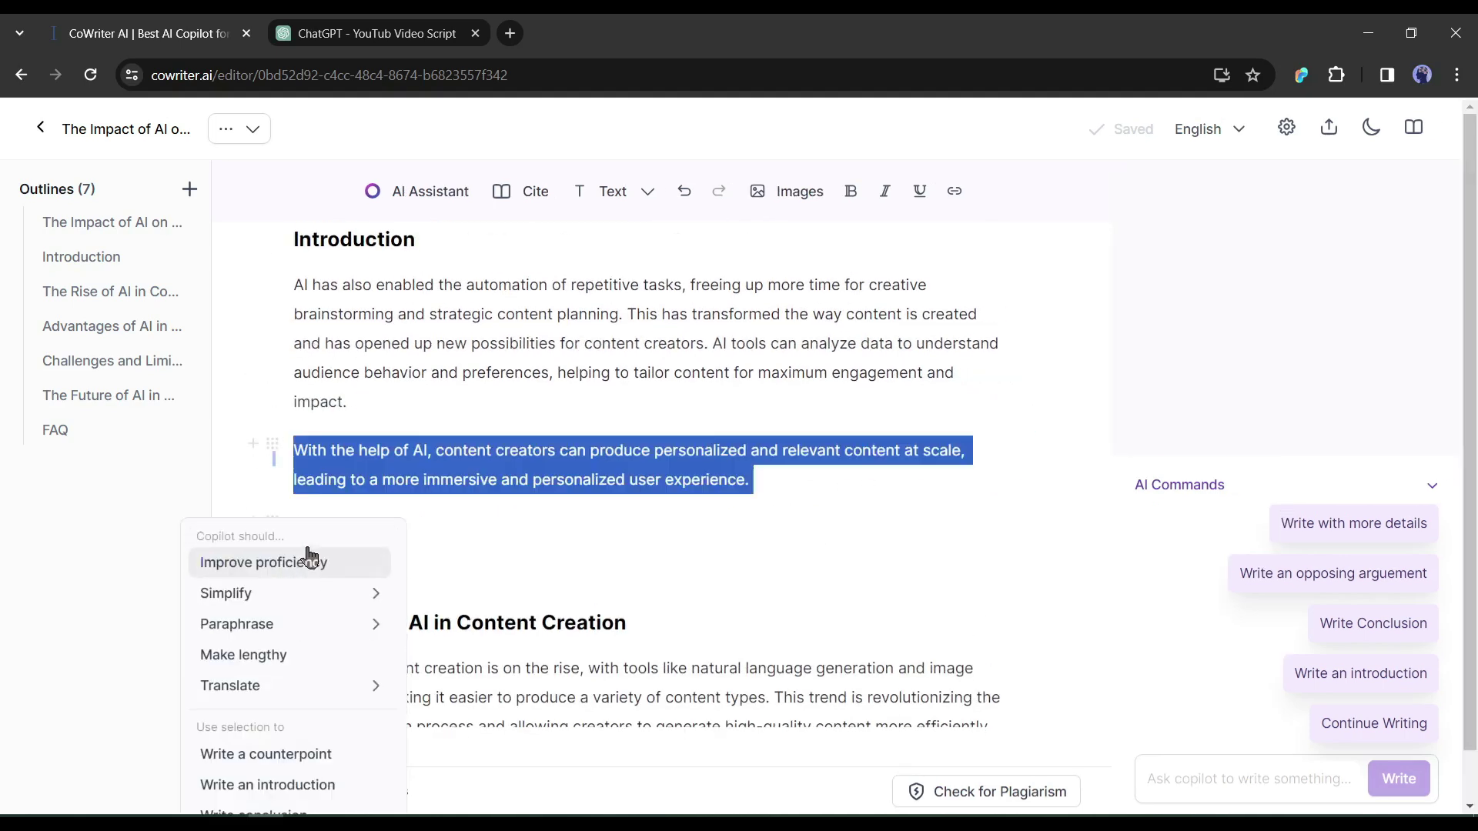
left_click(348, 625)
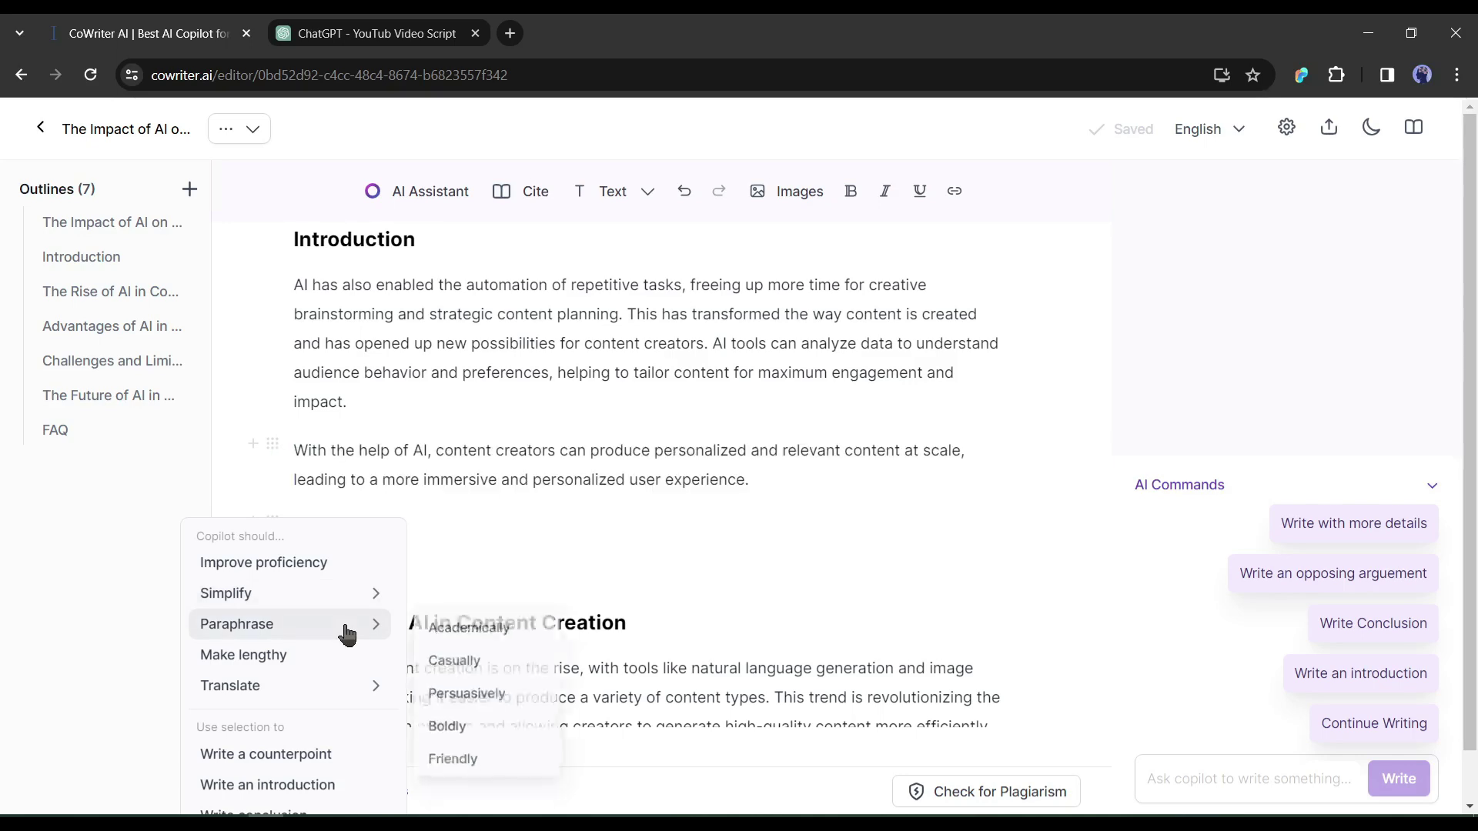
left_click(468, 695)
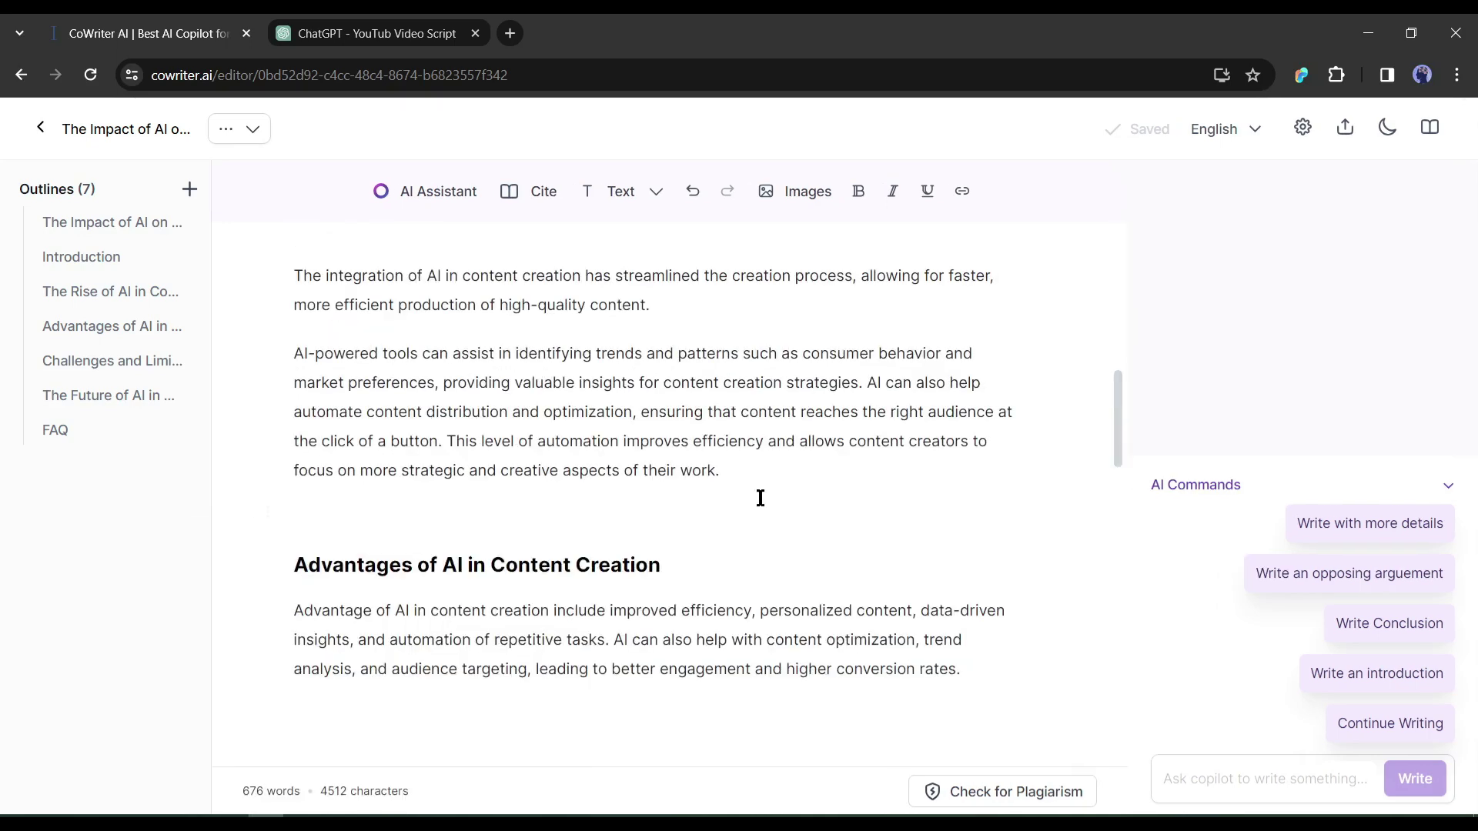
scroll(760, 498, "down", 3)
scroll(761, 487, "down", 9)
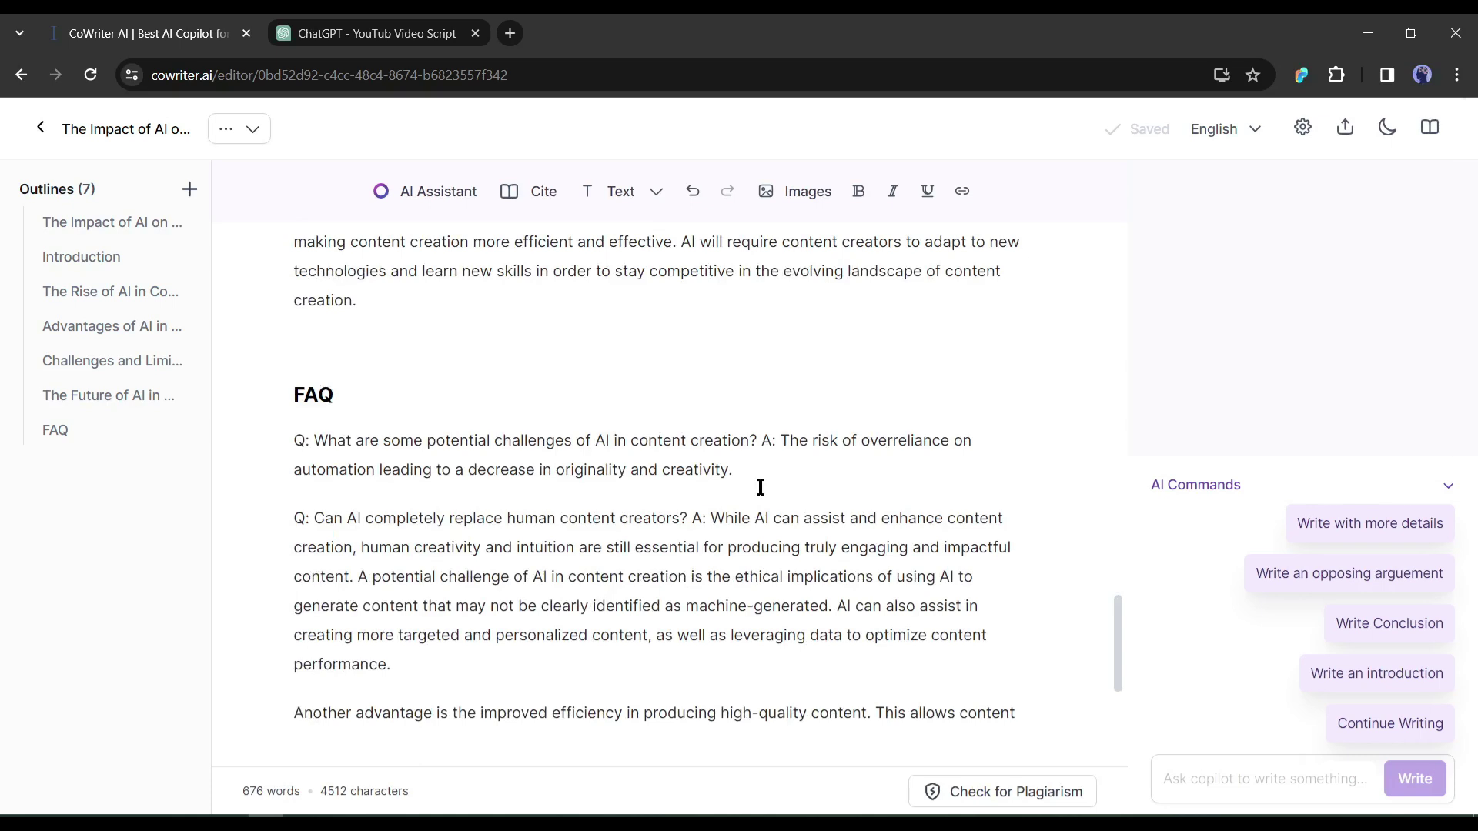
scroll(760, 486, "down", 2)
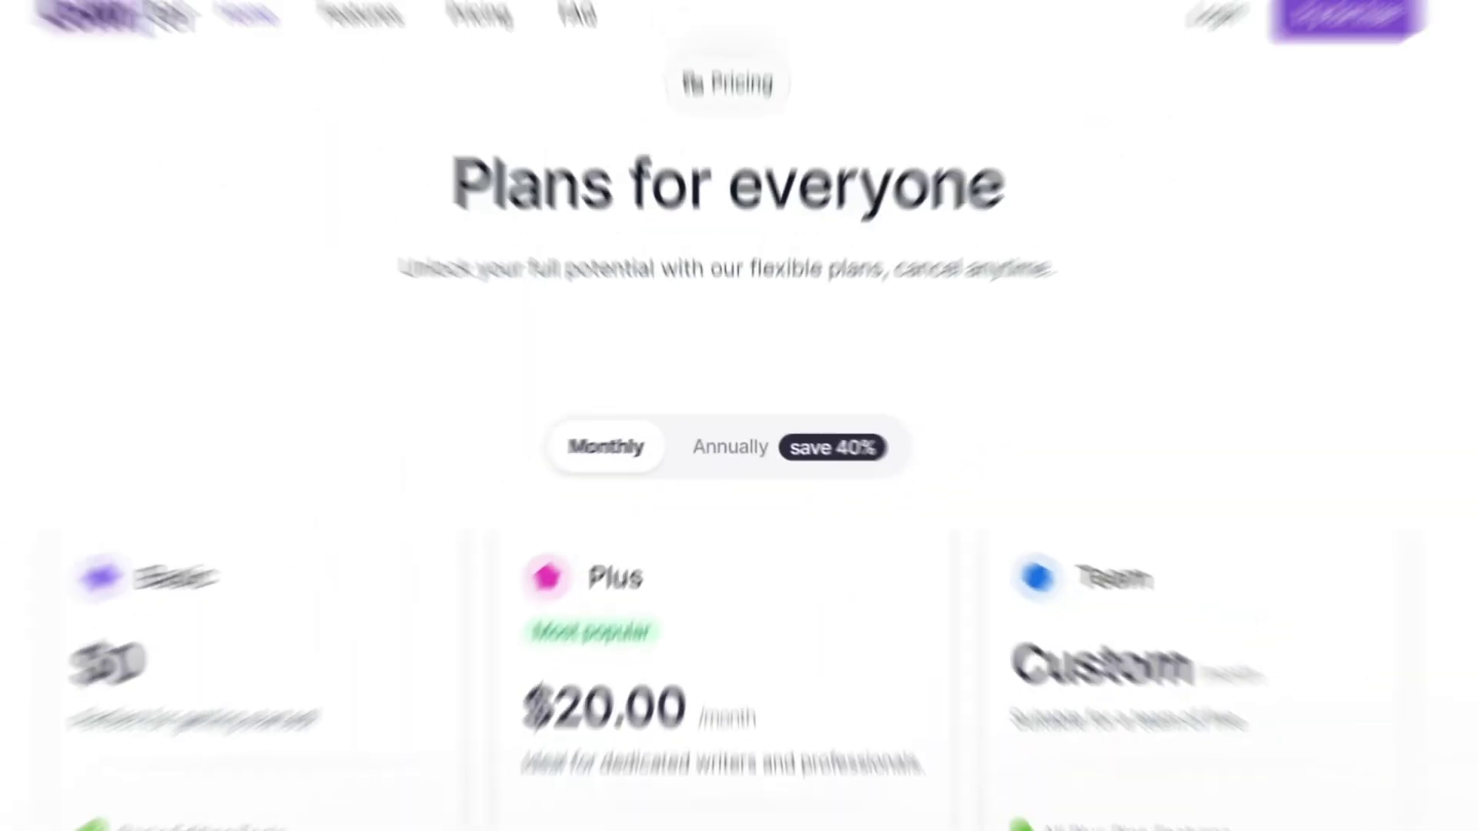
Step: Highlight the Basic plan's 20 daily completions, Two Export Formats, Basic Editing Tools, and Grammar and Style Corrections
scroll(501, 404, "down", 4)
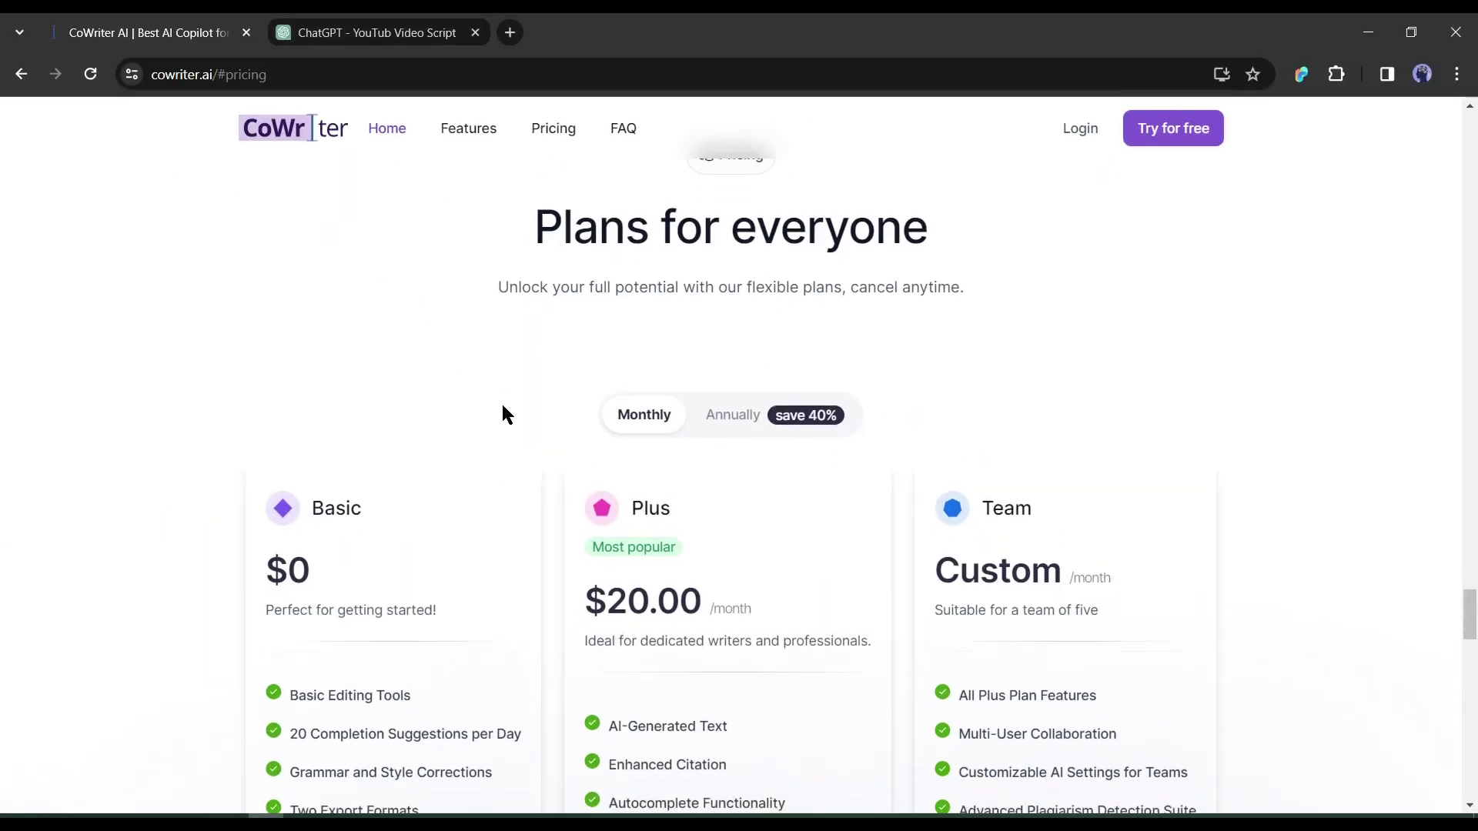
left_click_drag(304, 470, 520, 470)
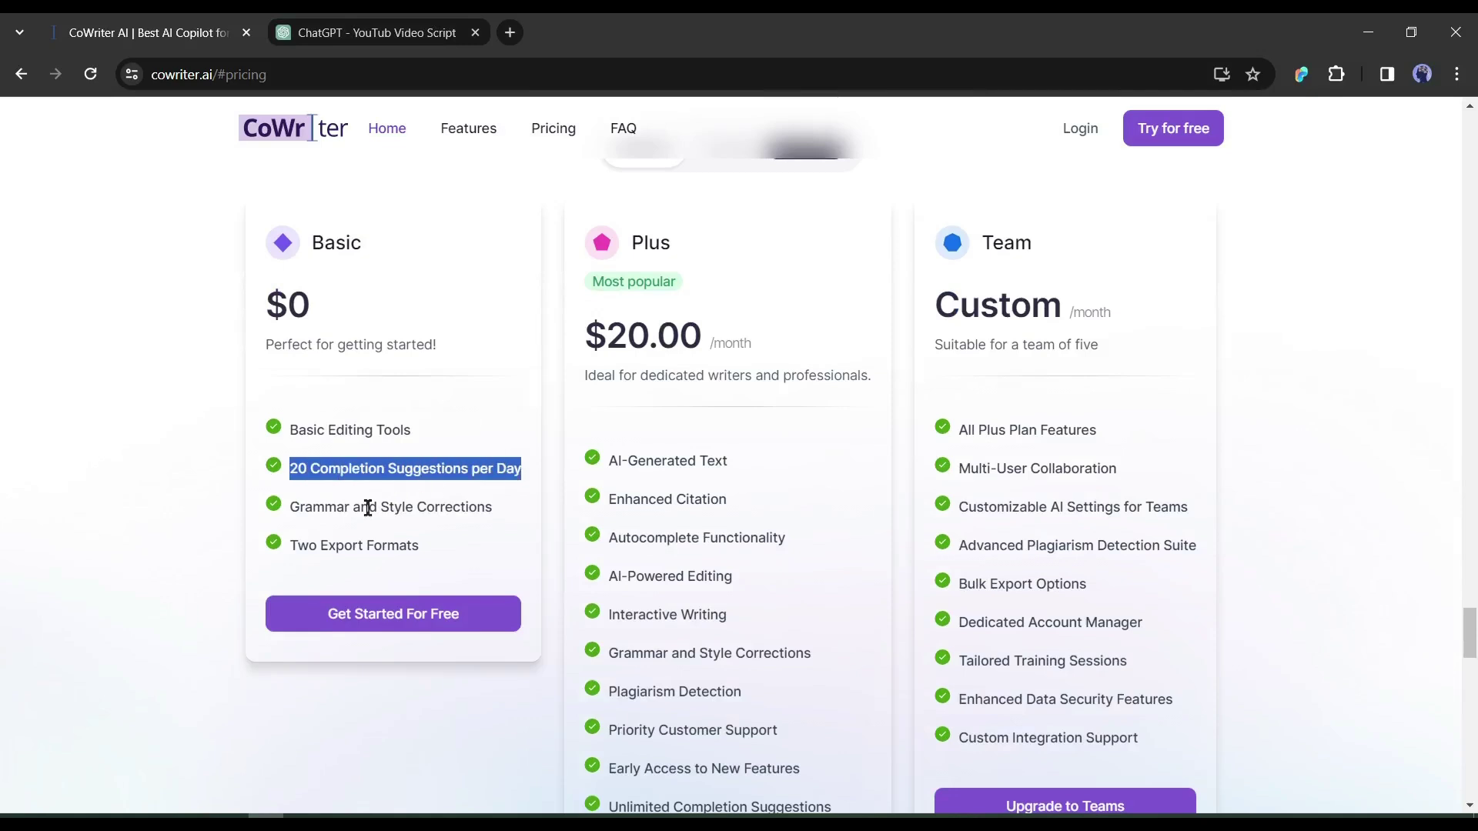
left_click_drag(292, 542, 446, 549)
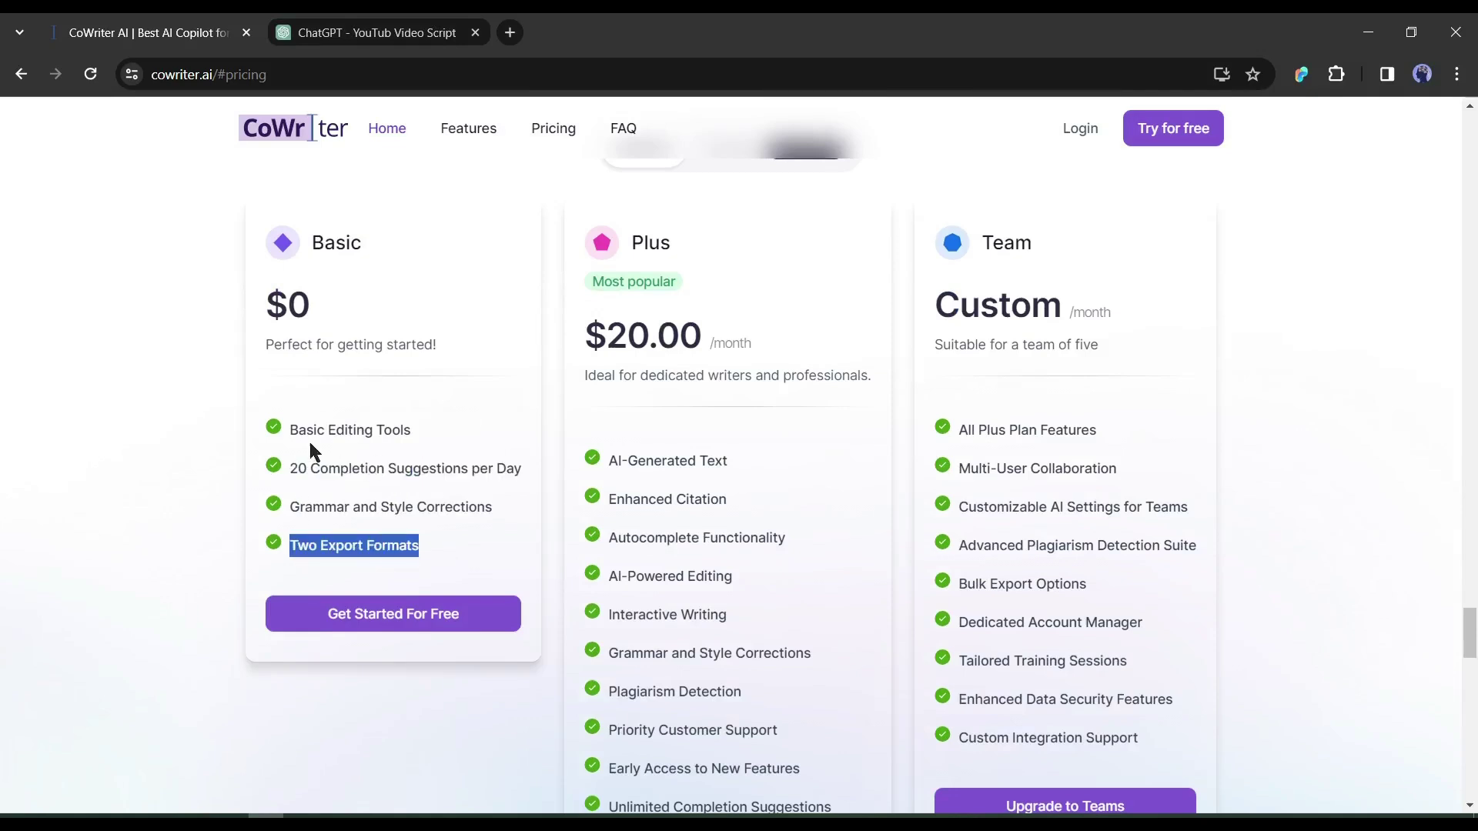
left_click_drag(291, 430, 415, 434)
left_click_drag(291, 506, 477, 512)
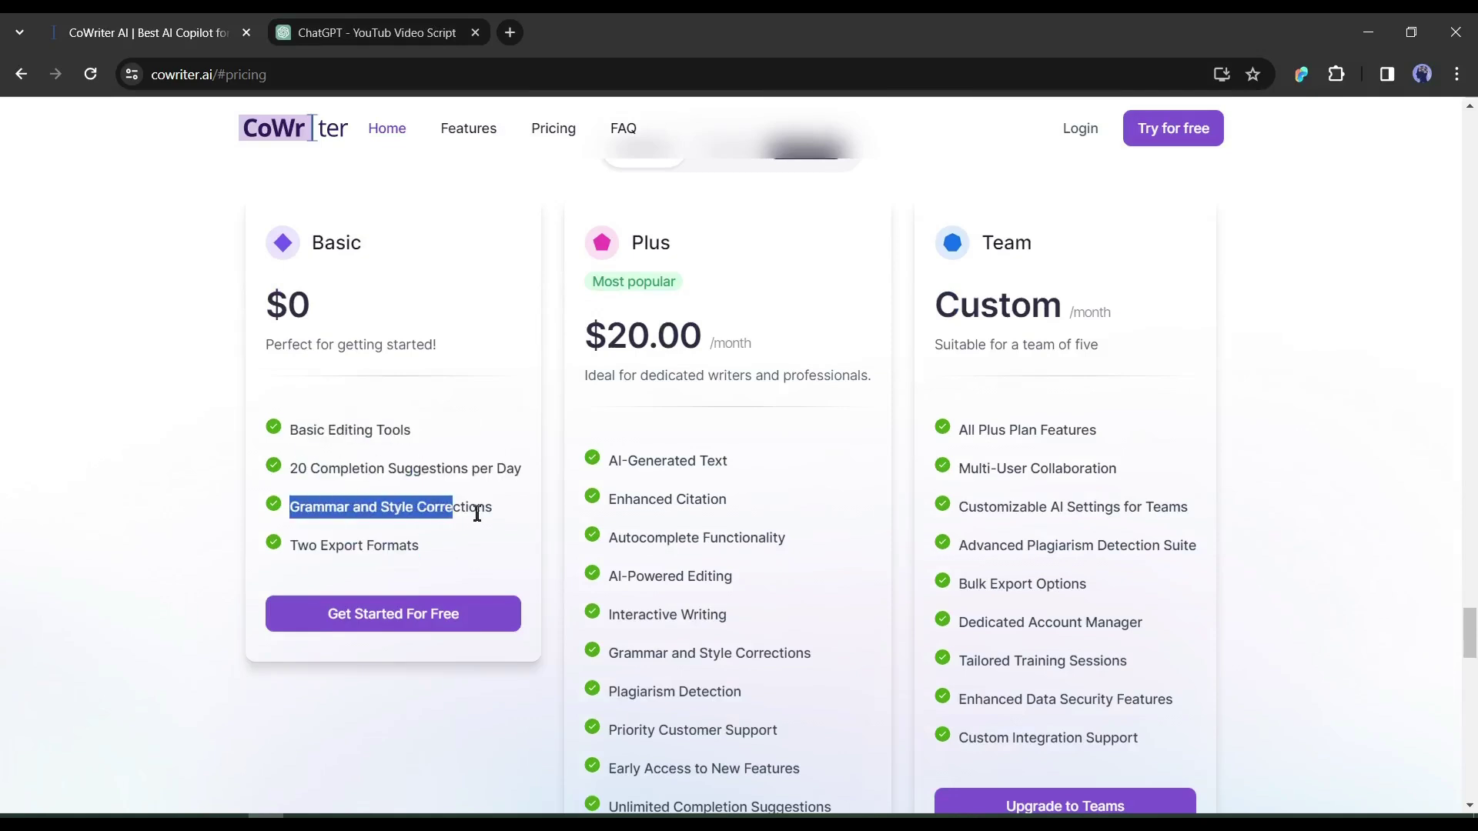
left_click_drag(617, 459, 614, 511)
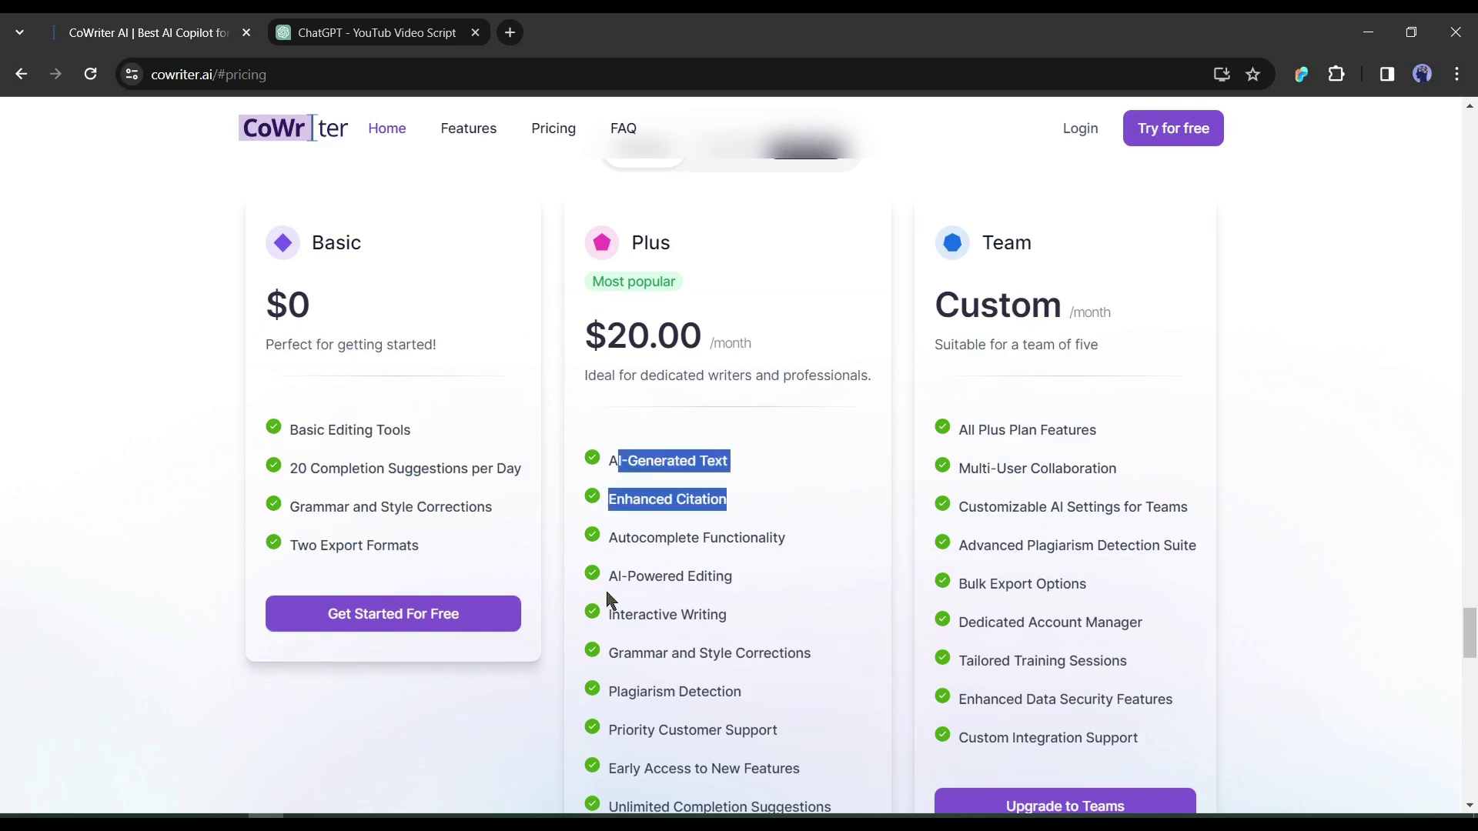
Step: Highlight the Plus plan's Unlimited Completion Suggestions, AI-Powered Editing and export formats features
scroll(669, 607, "down", 1)
left_click_drag(607, 711, 843, 716)
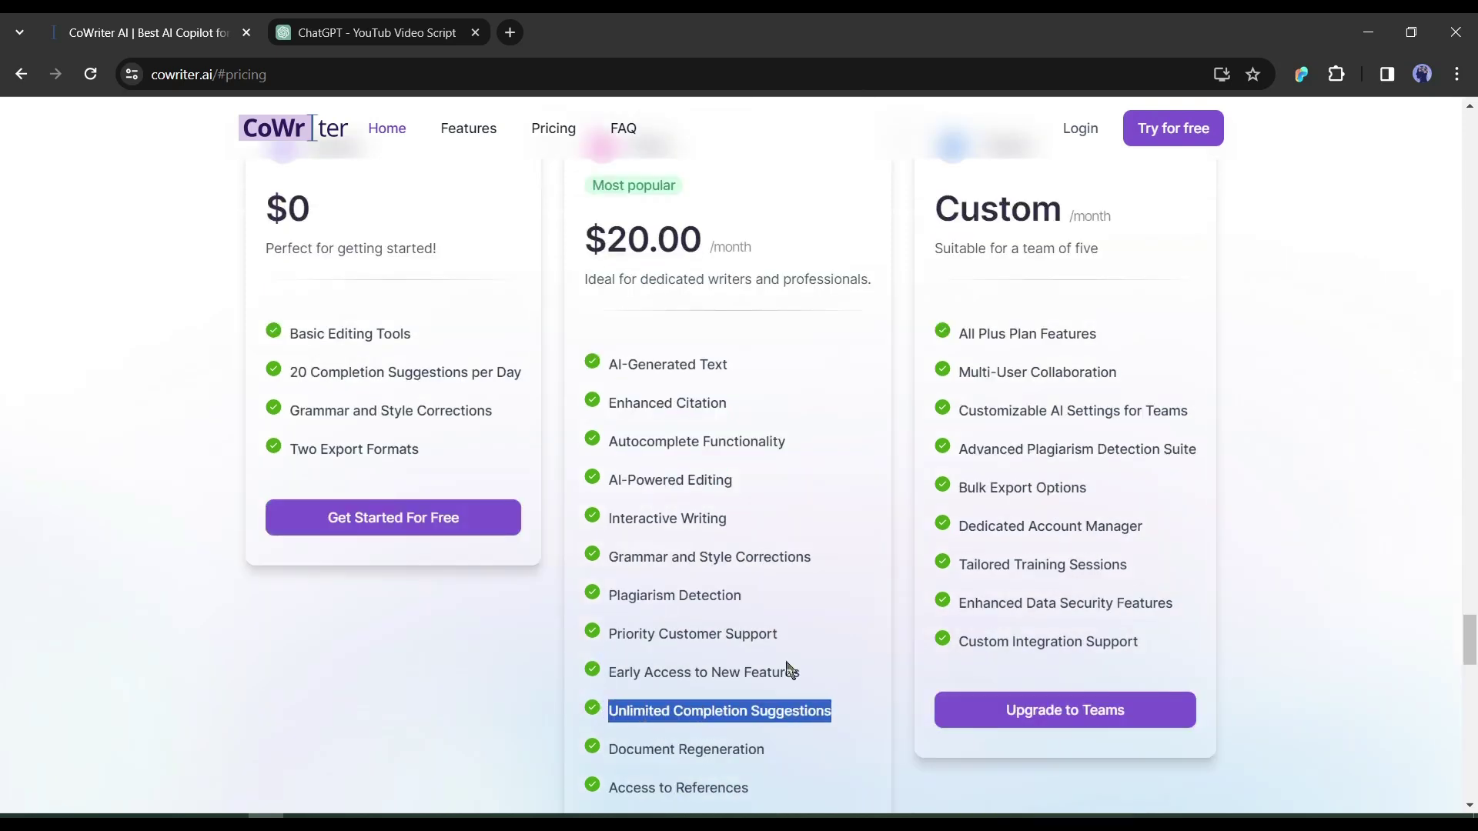
left_click_drag(608, 481, 758, 480)
left_click(688, 548)
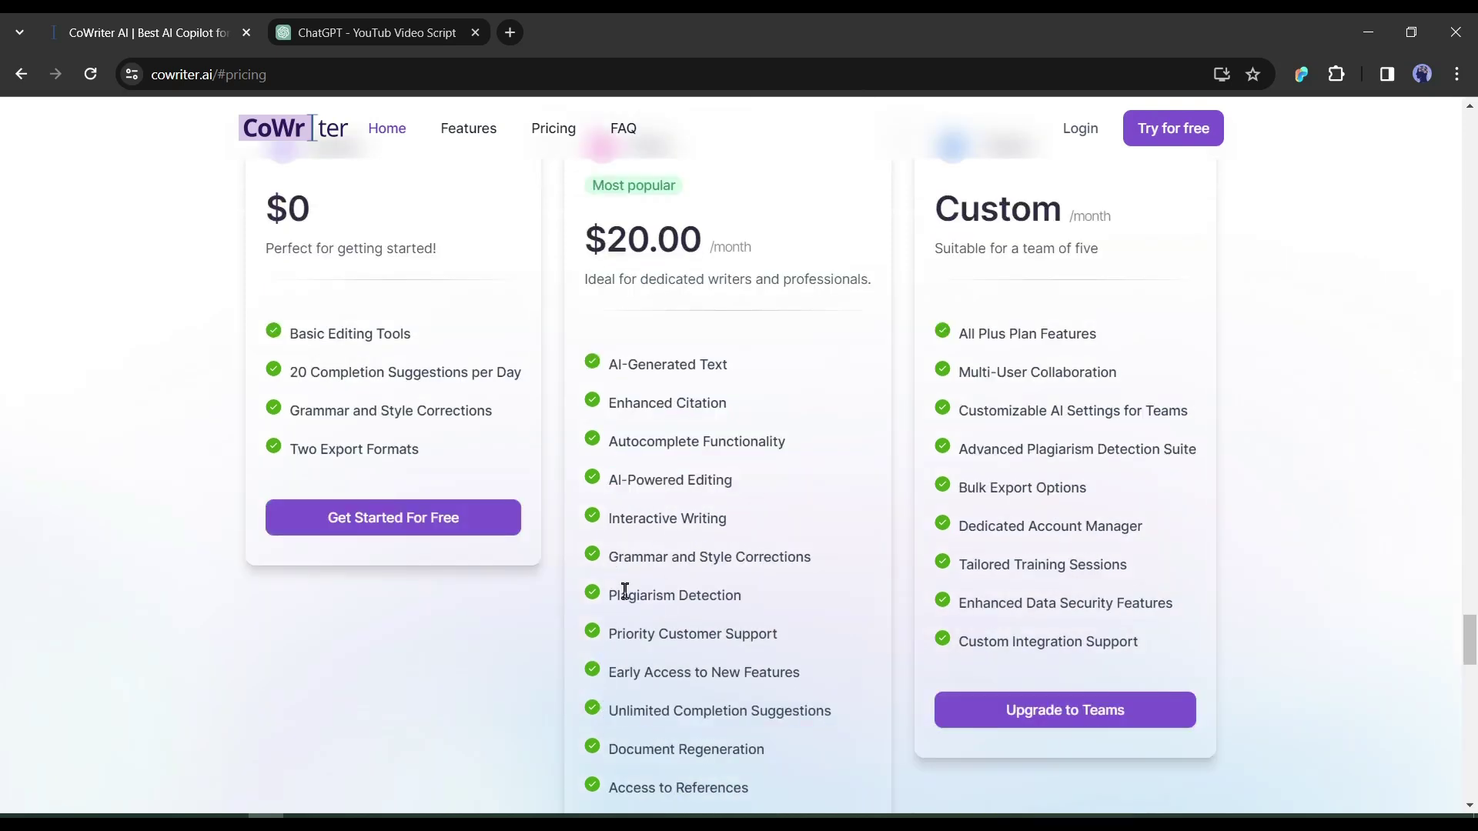
left_click_drag(624, 599, 699, 595)
scroll(693, 599, "down", 1)
left_click_drag(633, 691, 732, 691)
left_click_drag(619, 733, 730, 731)
scroll(748, 647, "up", 2)
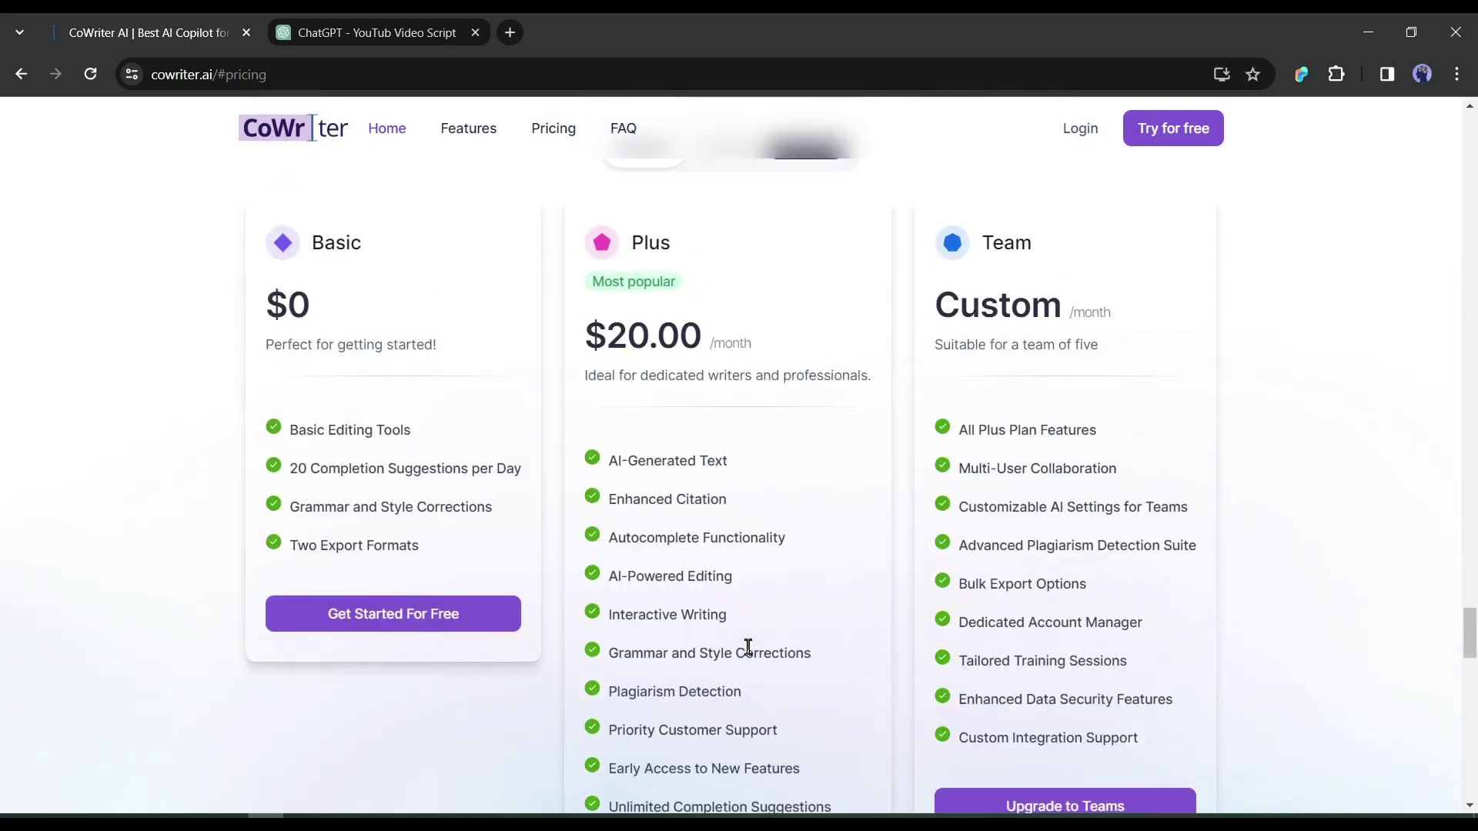
scroll(756, 612, "up", 1)
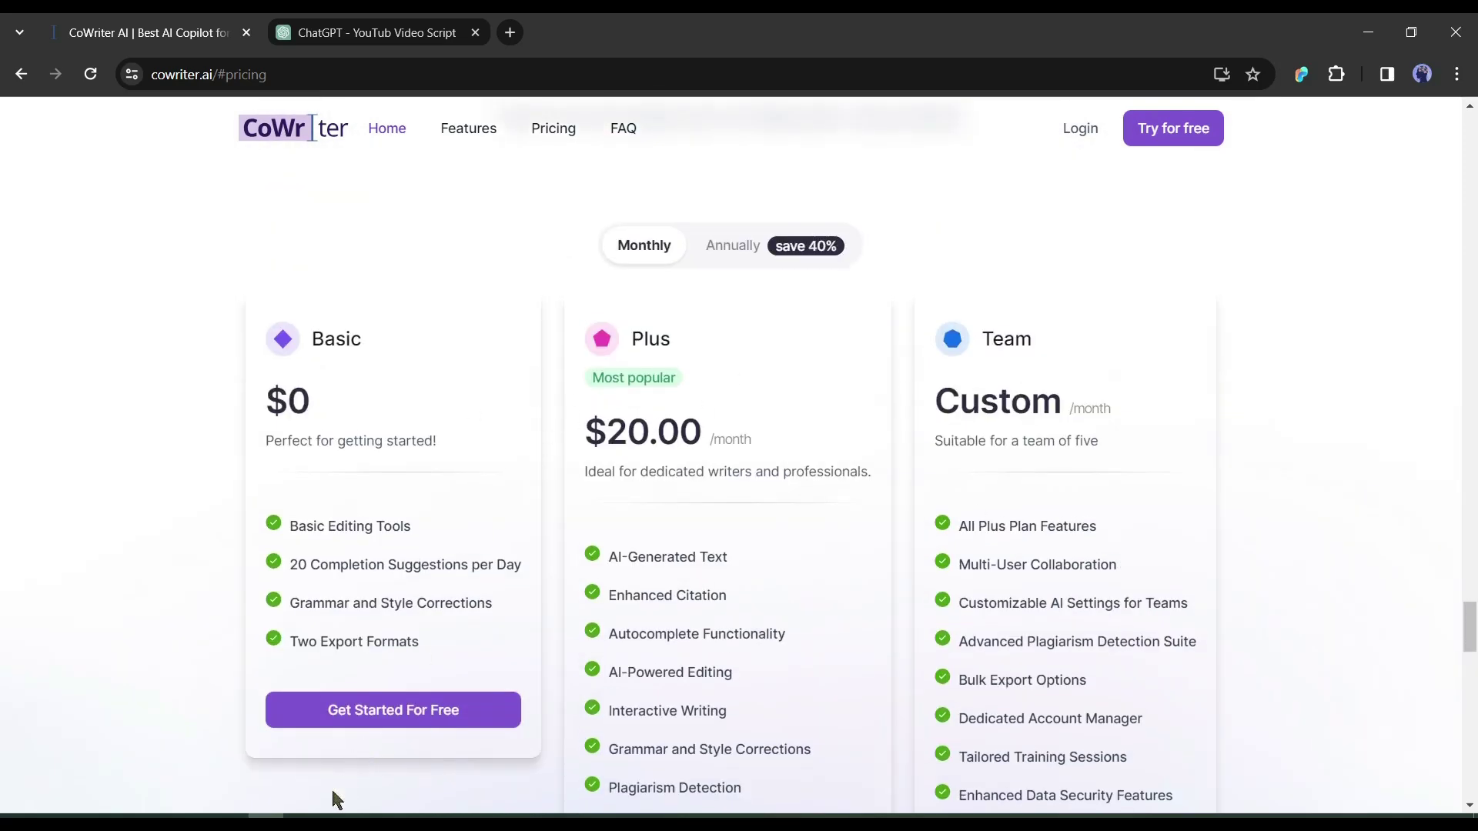